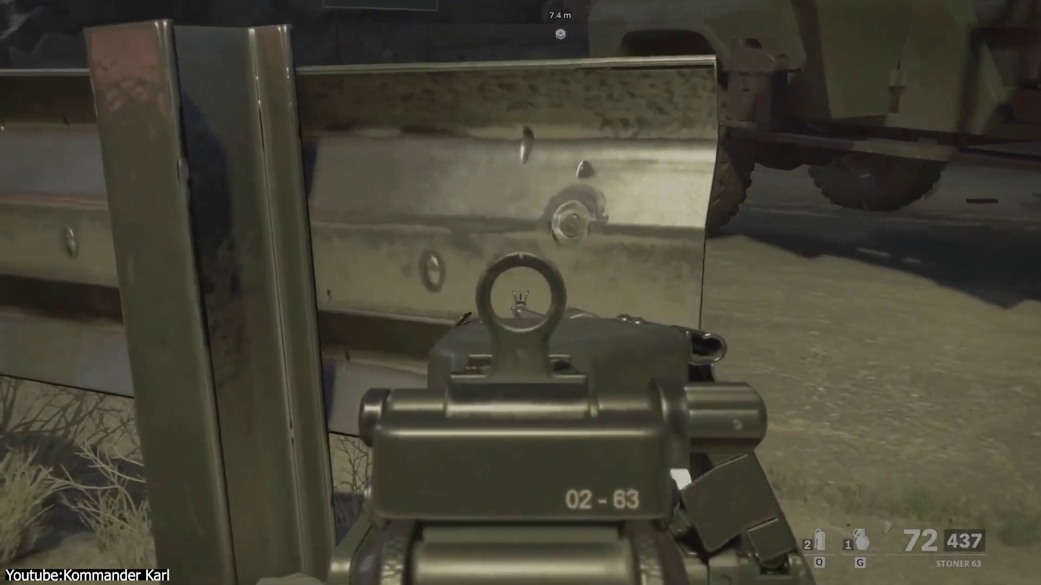
Fire a short burst at the metal guardrail, leaving sparks and fresh bullet holes
{"action": "left_click", "coordinate": [520, 292]}
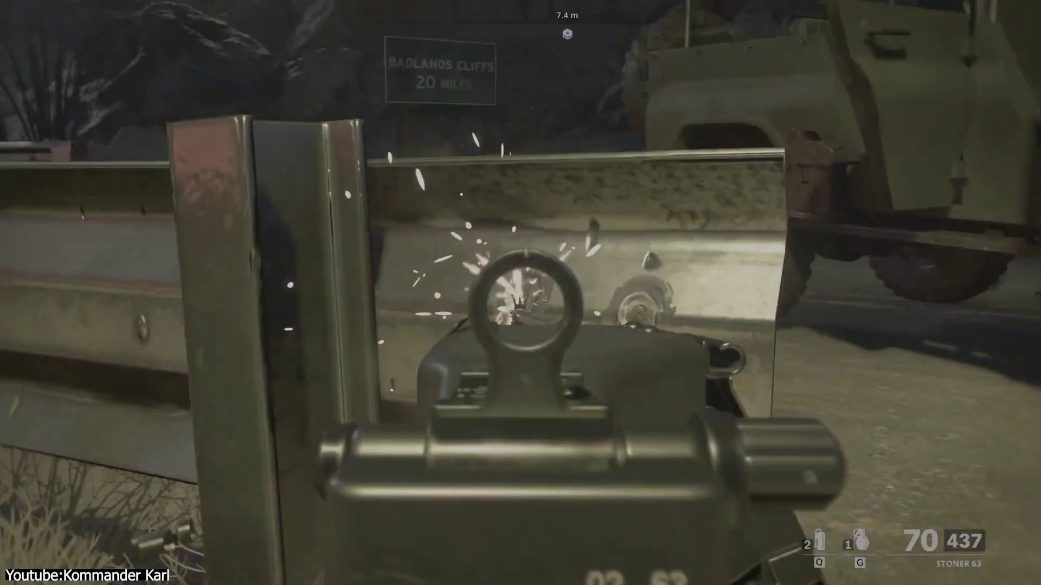
{"action": "left_click", "coordinate": [520, 292]}
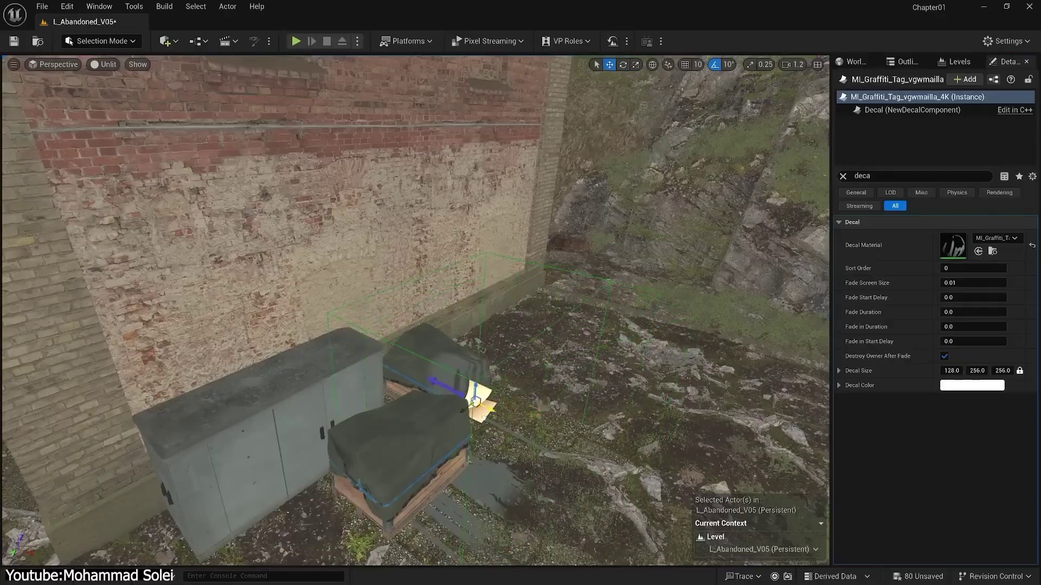
Raise the graffiti decal on the brick wall and place an MI_Leakage decal onto the wall
{"action": "left_click_drag", "start_coordinate": [463, 410], "coordinate": [377, 279]}
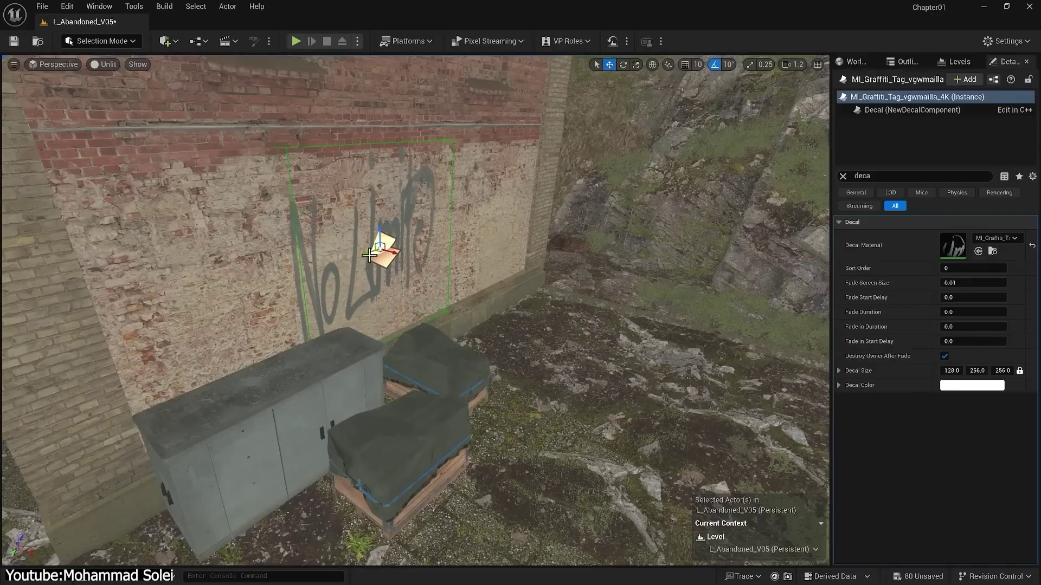
{"action": "left_click", "coordinate": [32, 576]}
{"action": "left_click_drag", "start_coordinate": [308, 445], "coordinate": [386, 298]}
{"action": "key", "text": "e"}
{"action": "key", "text": "w"}
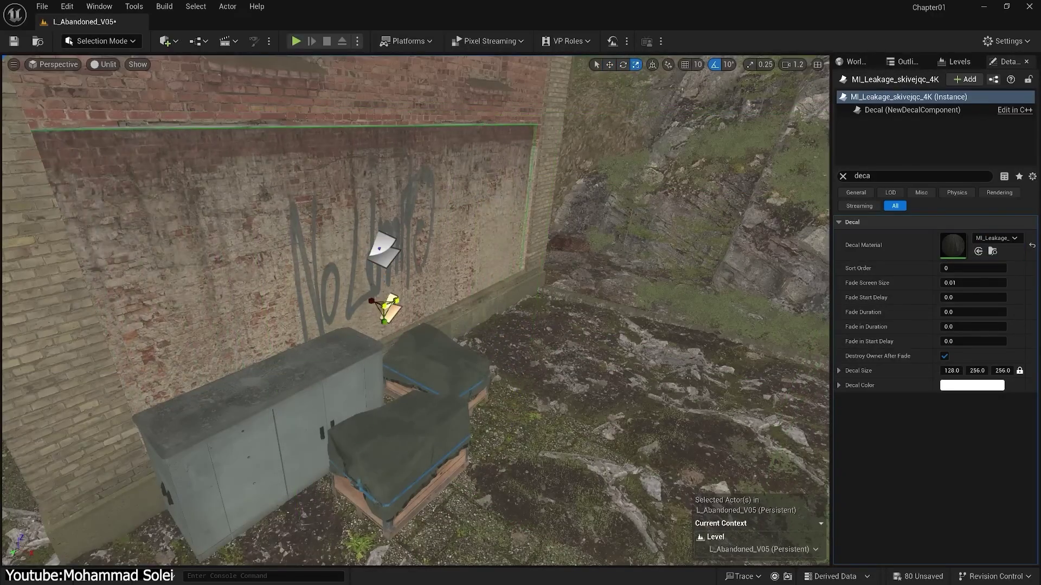
{"action": "key", "text": "f"}
Select the upper wall decal and browse the Graffiti and Concrete decal categories
{"action": "left_click", "coordinate": [352, 326]}
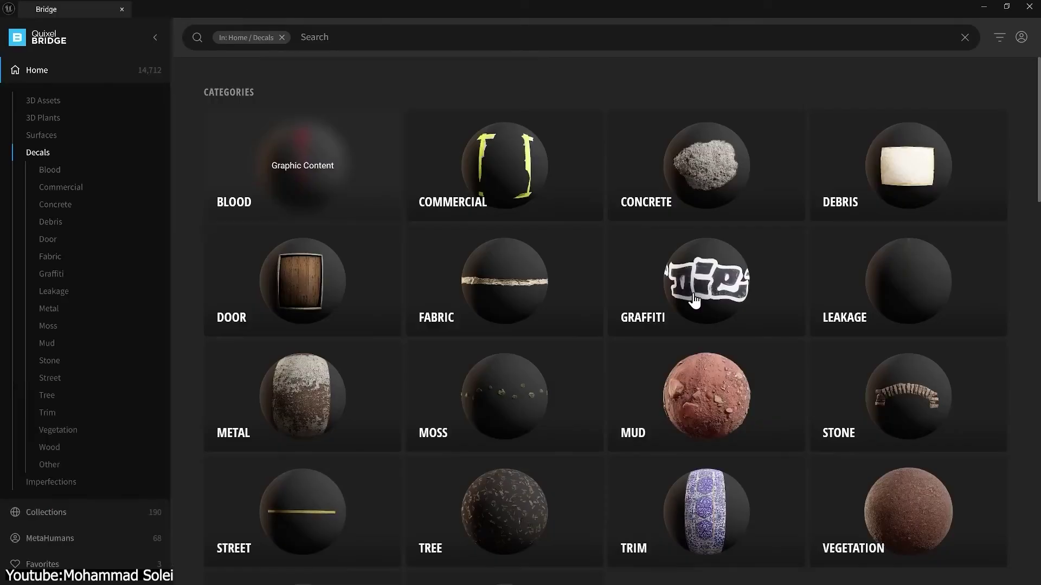
{"action": "left_click", "coordinate": [704, 278]}
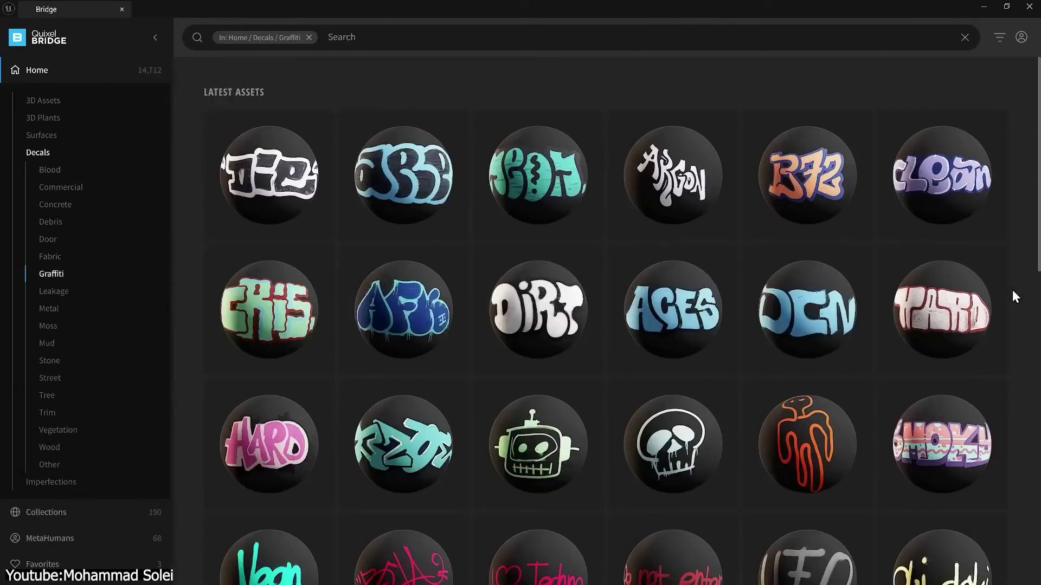
{"action": "left_click", "coordinate": [54, 205]}
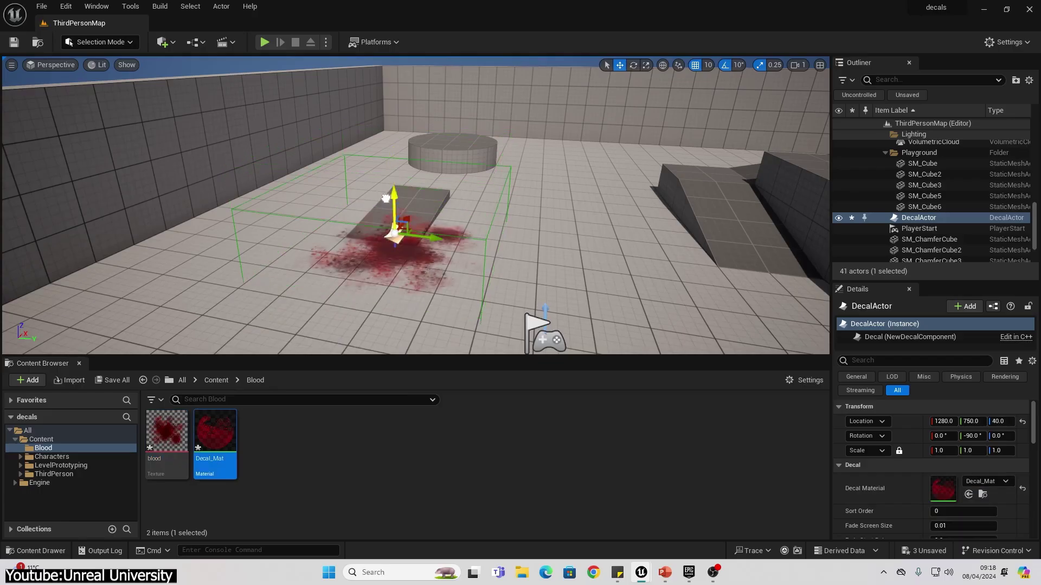
Slide the blood decal left across the floor, rotate it, and adjust its X size
{"action": "right_click_drag", "start_coordinate": [386, 199], "coordinate": [394, 215]}
{"action": "left_click_drag", "start_coordinate": [588, 191], "coordinate": [480, 204]}
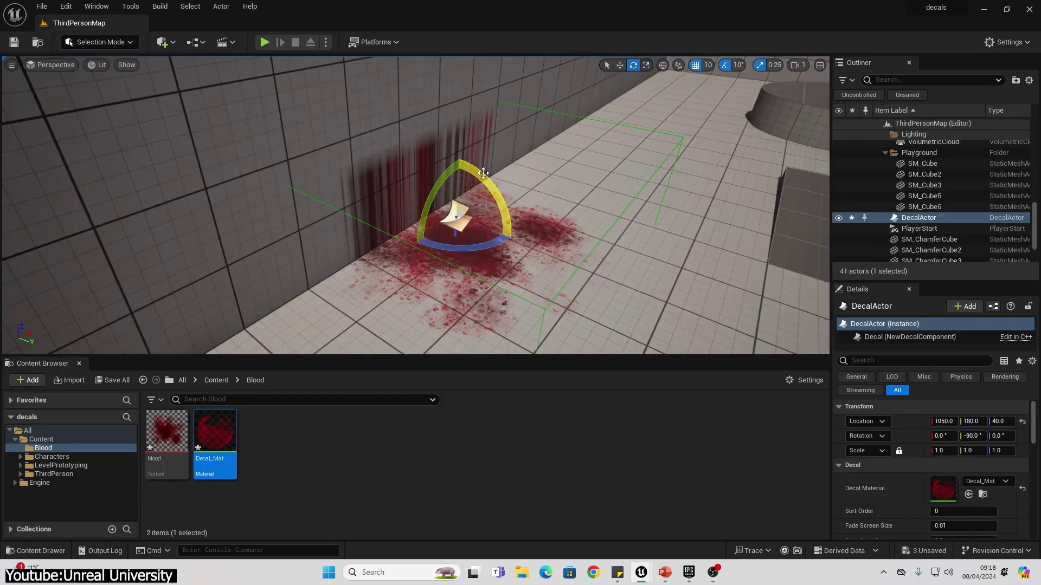
{"action": "left_click_drag", "start_coordinate": [504, 233], "coordinate": [415, 108]}
{"action": "left_click", "coordinate": [620, 66]}
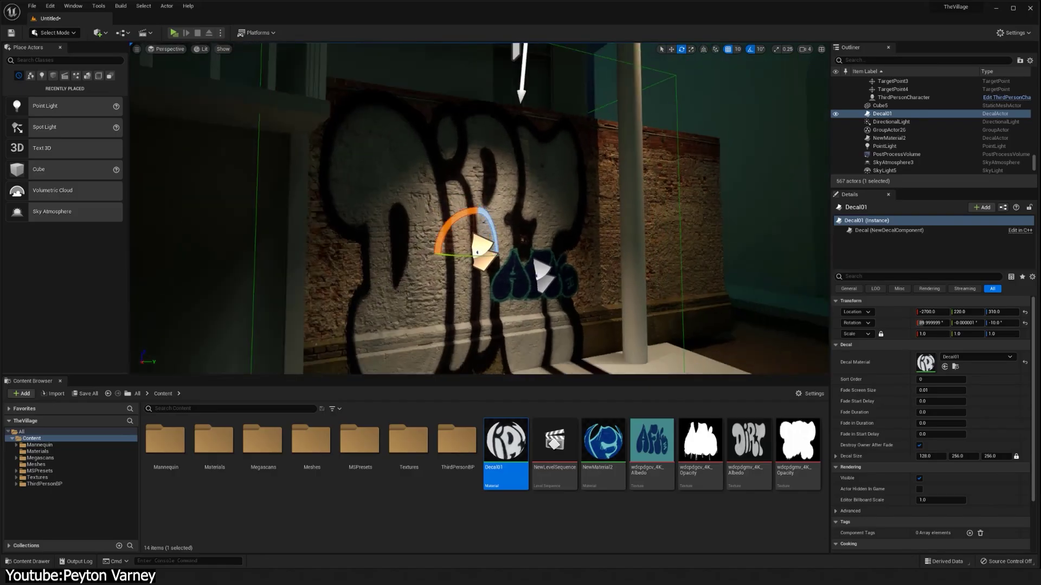
{"action": "left_click", "coordinate": [930, 456]}
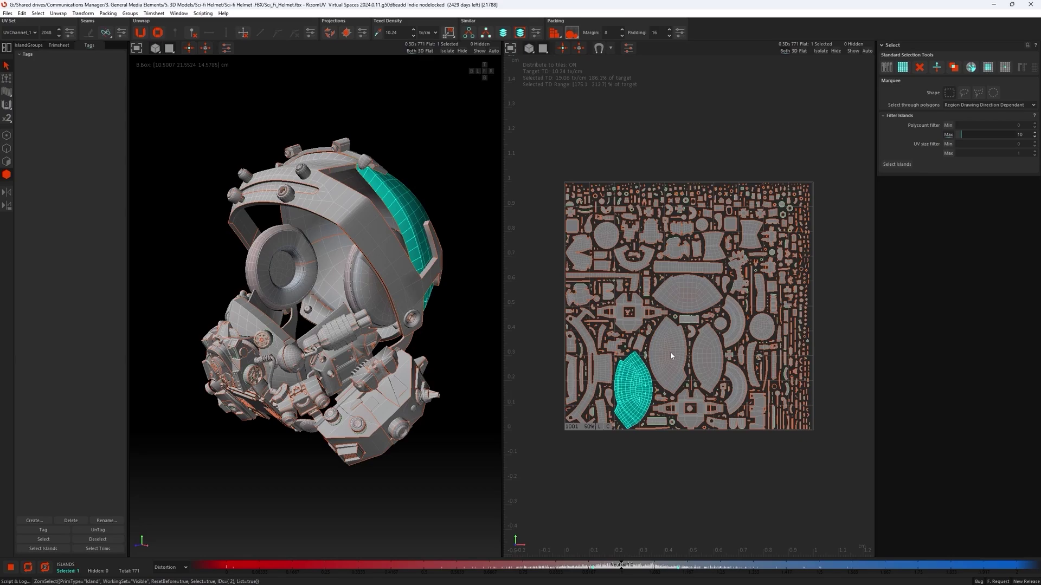
Select the lens and housing islands in group G0, unhide all, and repack G0
{"action": "left_click", "coordinate": [668, 352], "text": "shift"}
{"action": "left_click", "coordinate": [700, 358], "text": "shift"}
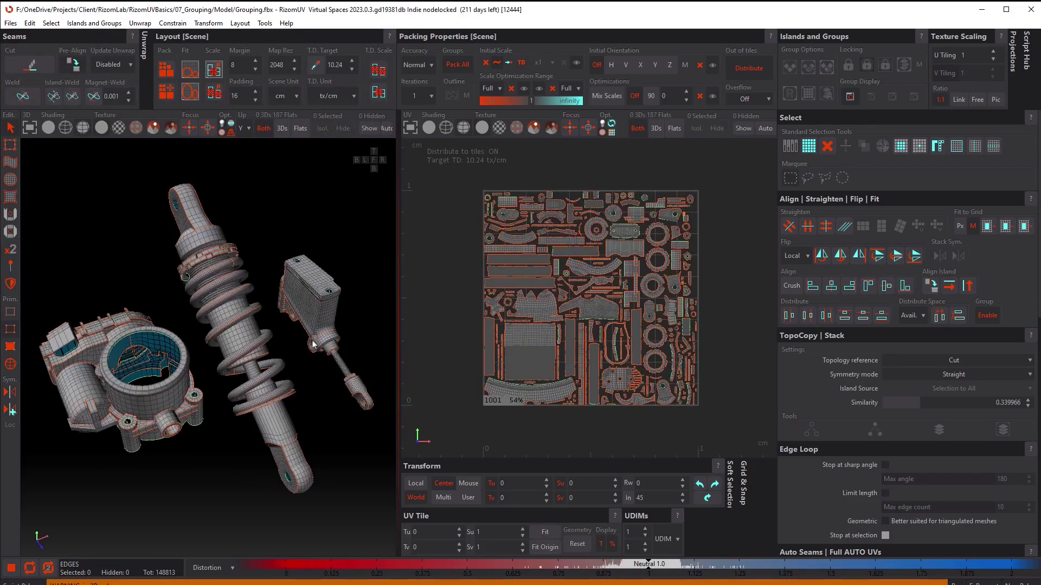
{"action": "left_click", "coordinate": [242, 392]}
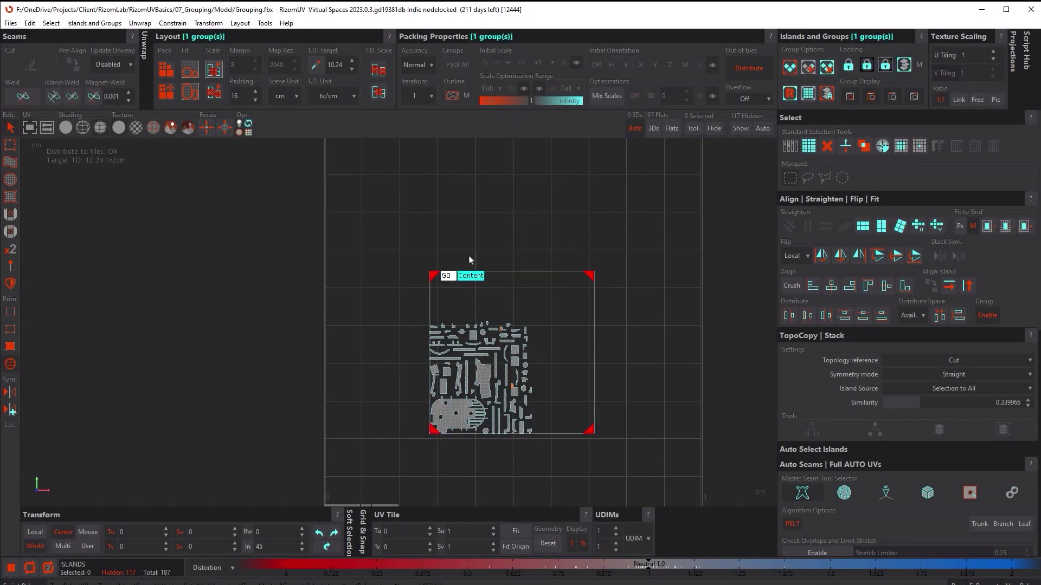
{"action": "key", "text": "f"}
{"action": "key", "text": "shift+h"}
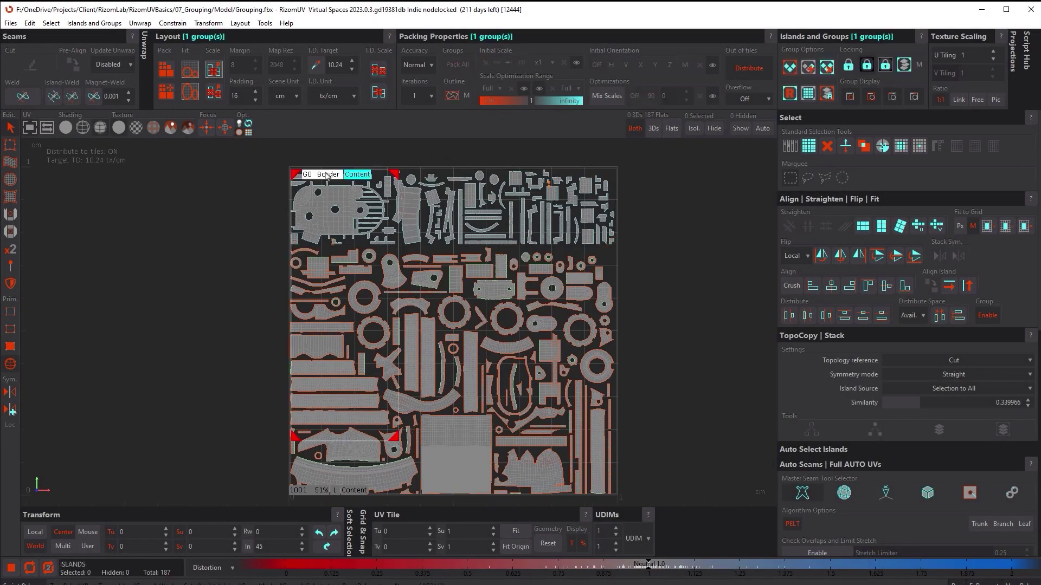
{"action": "key", "text": "ctrl+p"}
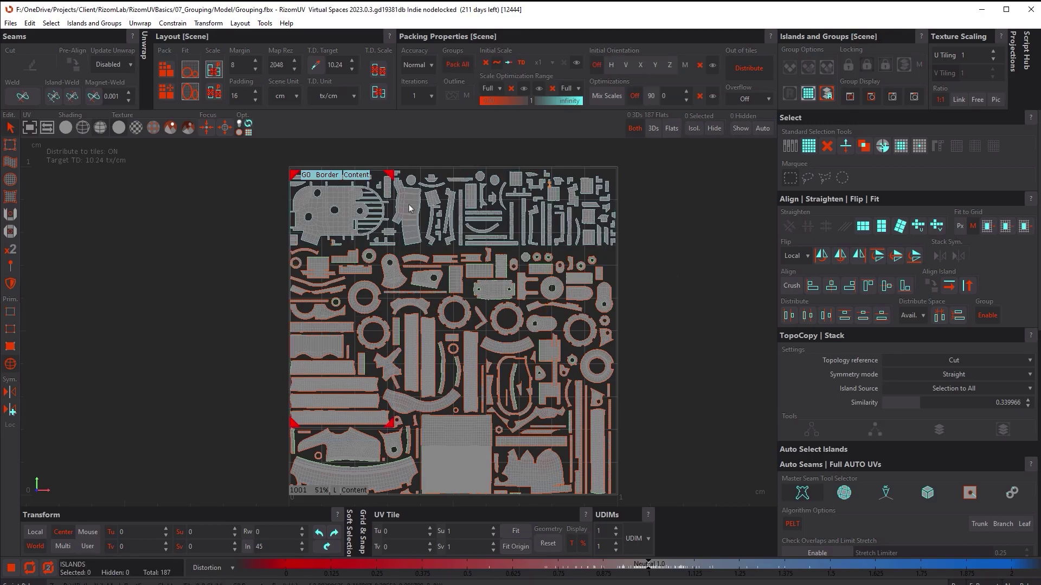
Select the 70-island group and the top-left sphere island, then find similar islands
{"action": "left_click", "coordinate": [460, 208]}
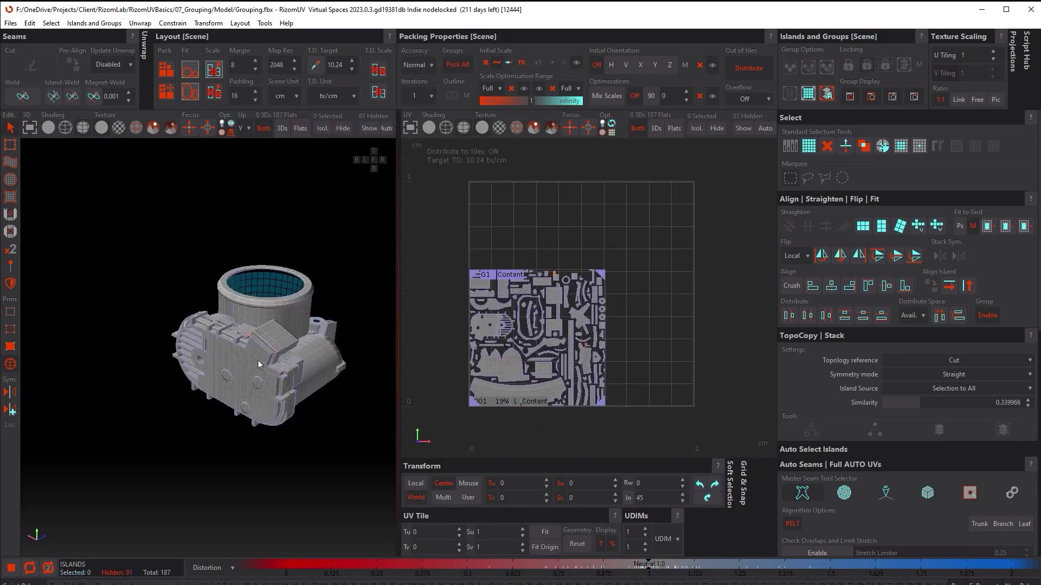
{"action": "left_click", "coordinate": [259, 364]}
{"action": "scroll", "coordinate": [520, 351], "scroll_direction": "up", "scroll_amount": 2}
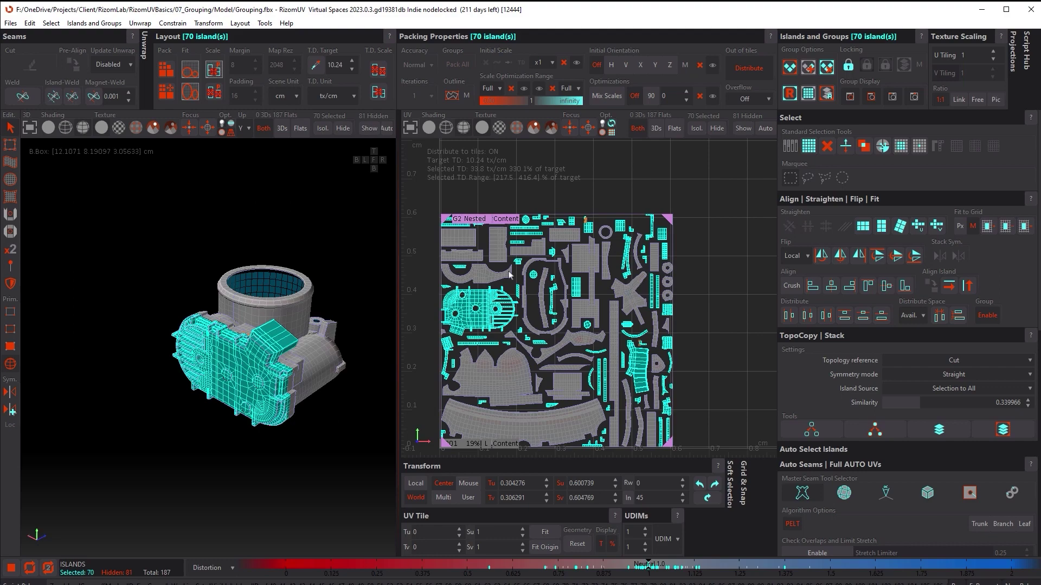
{"action": "left_click", "coordinate": [530, 254]}
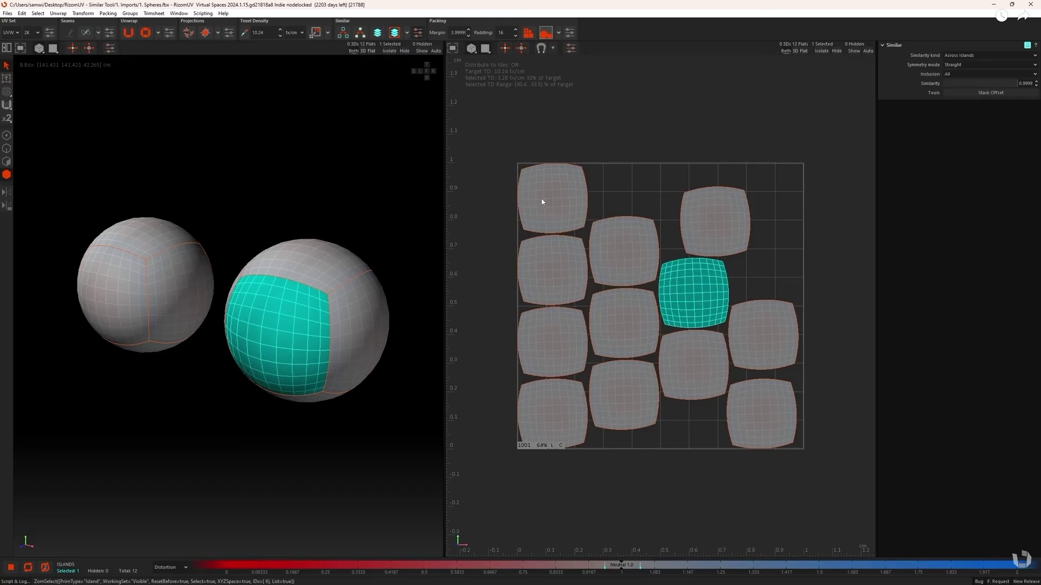
{"action": "left_click", "coordinate": [542, 202]}
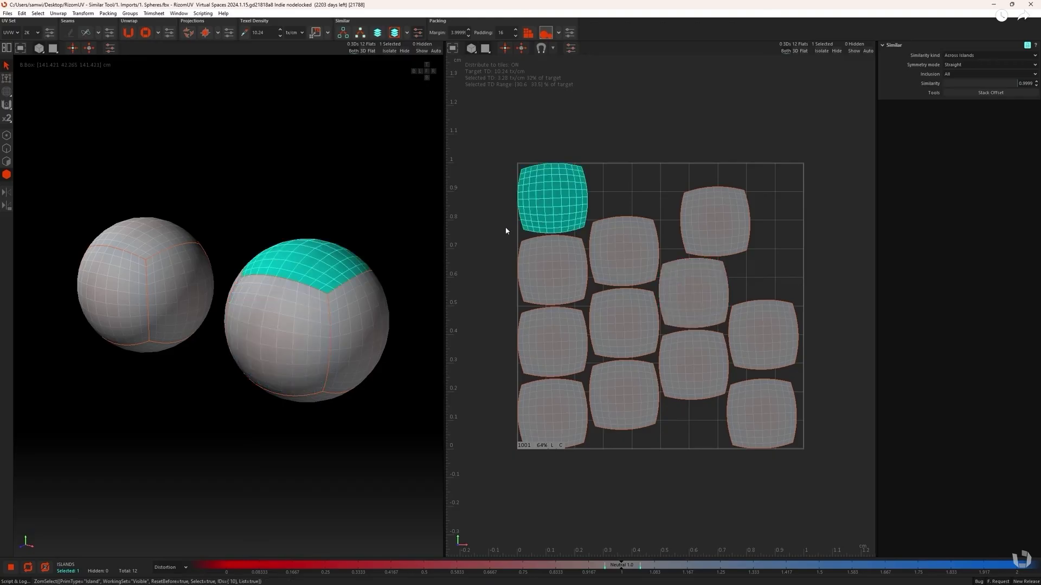
{"action": "left_click", "coordinate": [378, 33]}
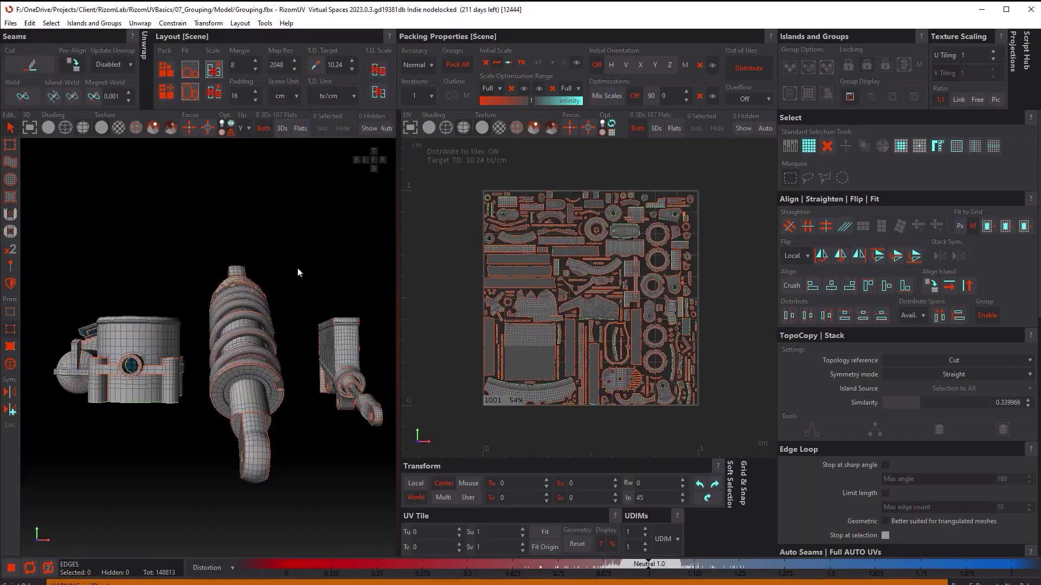
{"action": "middle_click_drag", "start_coordinate": [290, 287], "coordinate": [358, 289]}
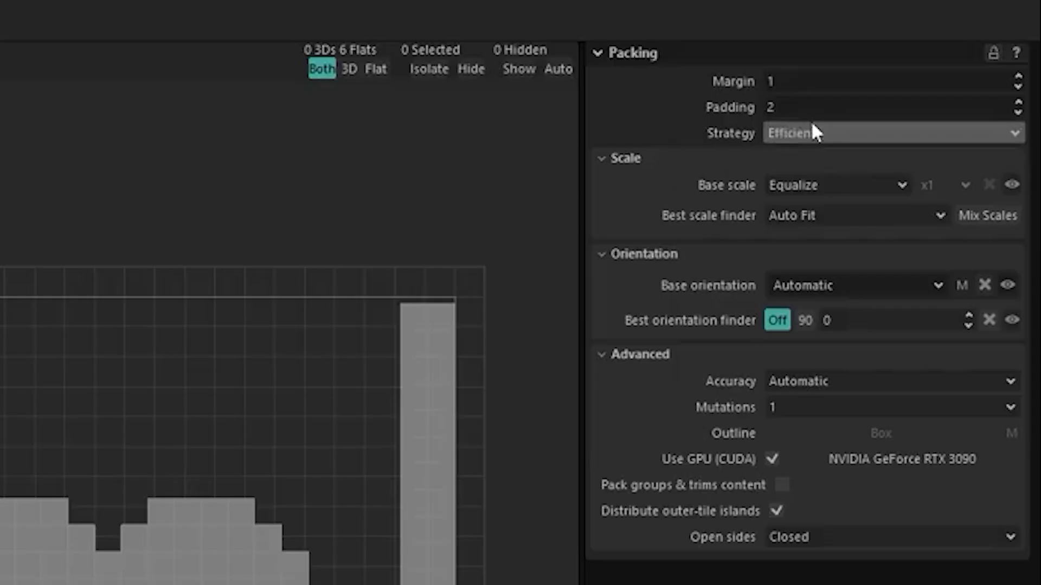
{"action": "left_click", "coordinate": [959, 76]}
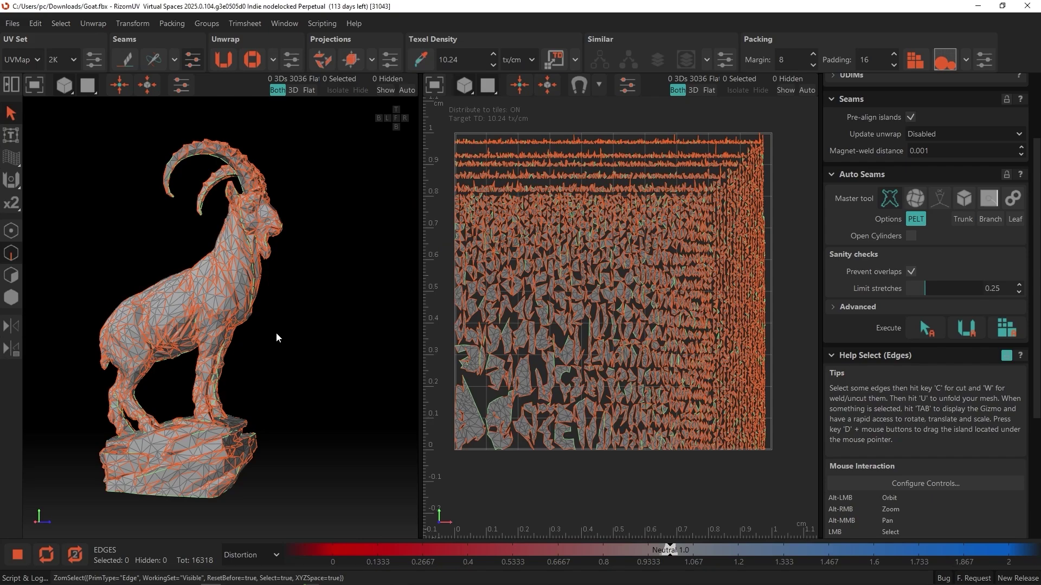
Pack the goat's UV islands with the Efficient strategy and fit the tile in view
{"action": "mouse_move", "coordinate": [141, 359]}
{"action": "left_mouse_down", "text": "alt"}
{"action": "mouse_move", "coordinate": [179, 358]}
{"action": "mouse_move", "coordinate": [124, 359]}
{"action": "mouse_move", "coordinate": [163, 359]}
{"action": "mouse_move", "coordinate": [141, 358]}
{"action": "left_mouse_up", "text": "alt"}
{"action": "left_click", "coordinate": [983, 60]}
{"action": "left_click", "coordinate": [941, 259]}
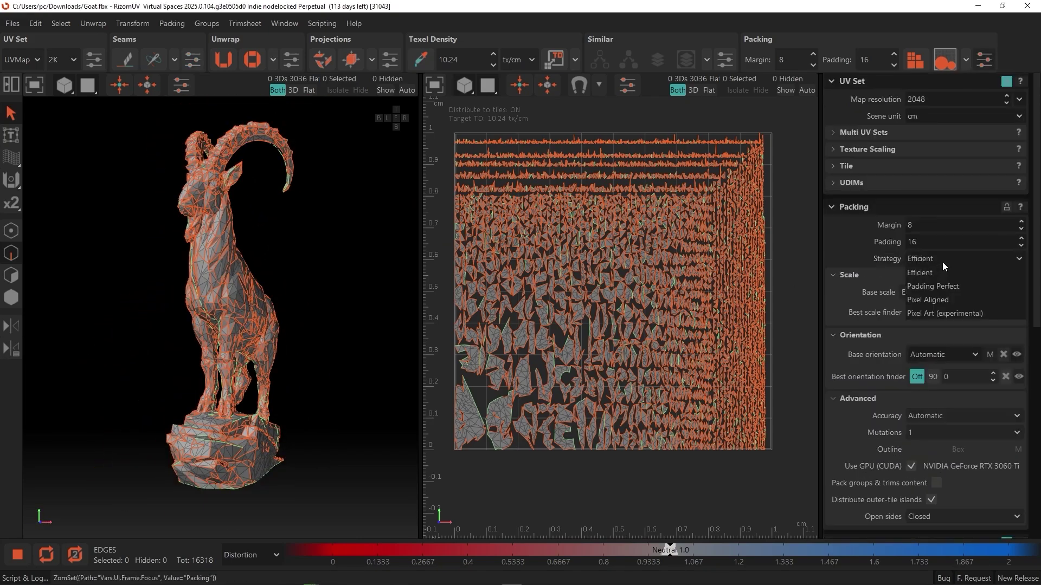
{"action": "left_click", "coordinate": [948, 274]}
{"action": "key", "text": "p"}
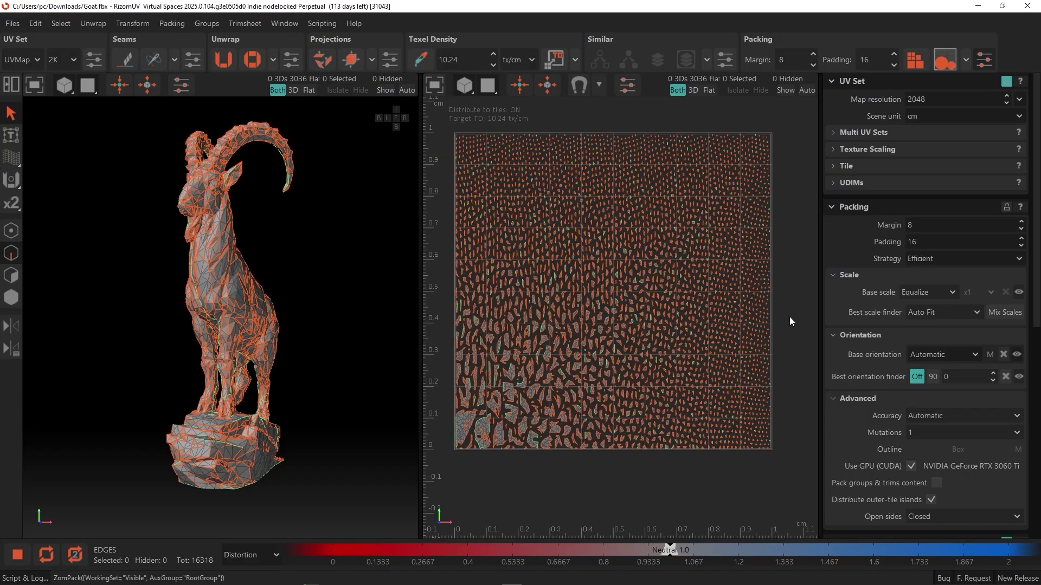
{"action": "scroll", "coordinate": [464, 369], "scroll_direction": "up", "scroll_amount": 10}
{"action": "scroll", "coordinate": [583, 306], "scroll_direction": "down", "scroll_amount": 10}
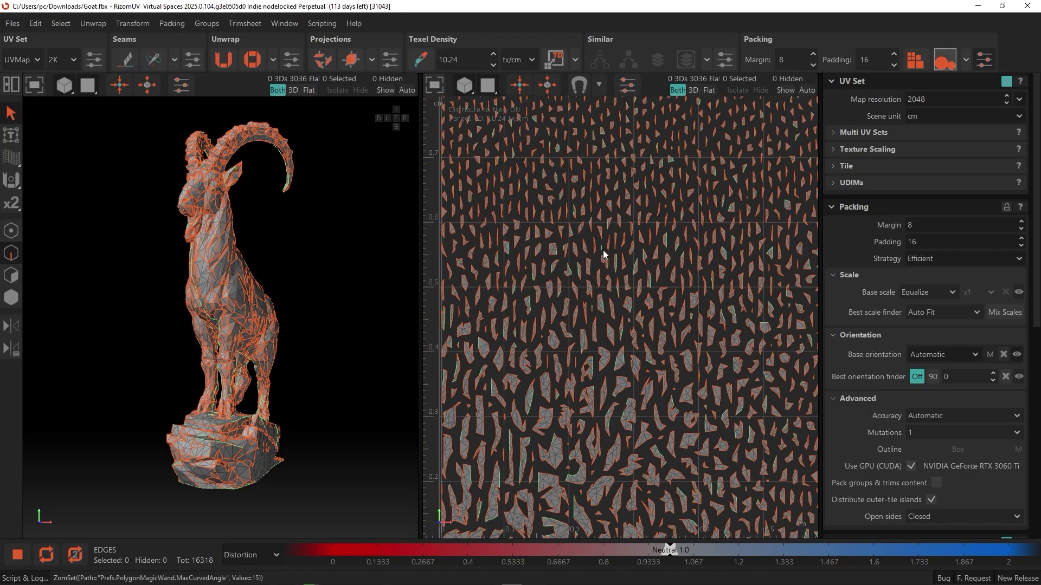
{"action": "middle_click_drag", "start_coordinate": [616, 320], "coordinate": [624, 138]}
{"action": "key", "text": "f"}
Repack the goat's islands with the Padding Perfect strategy and inspect the result
{"action": "left_click", "coordinate": [964, 258]}
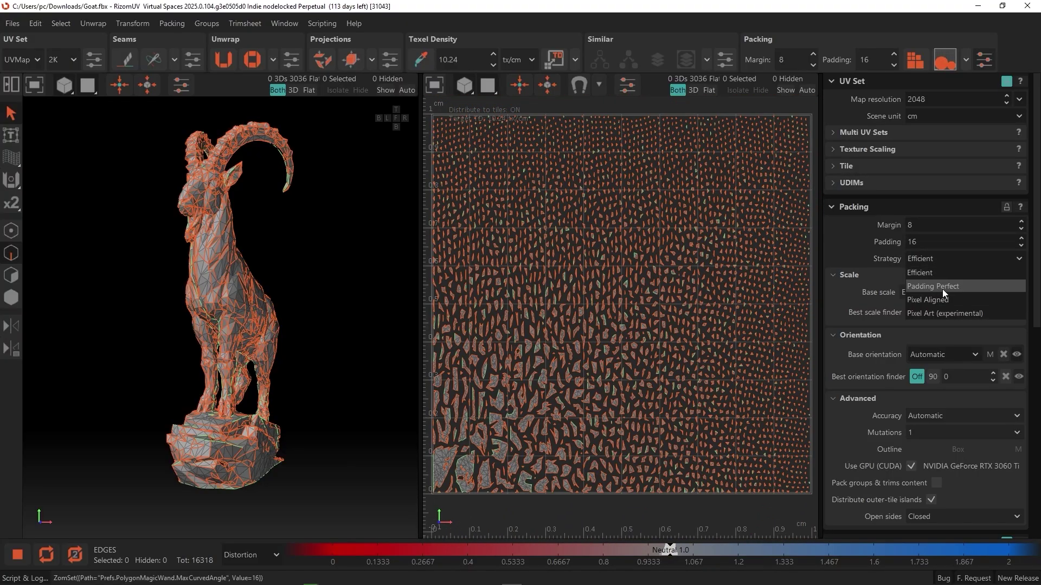
{"action": "left_click", "coordinate": [938, 285]}
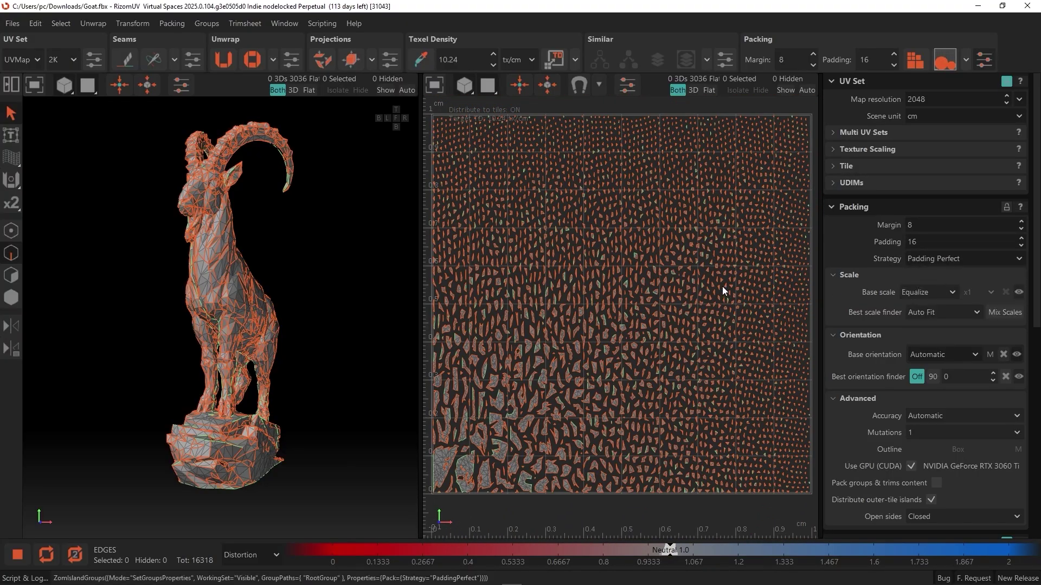
{"action": "key", "text": "p"}
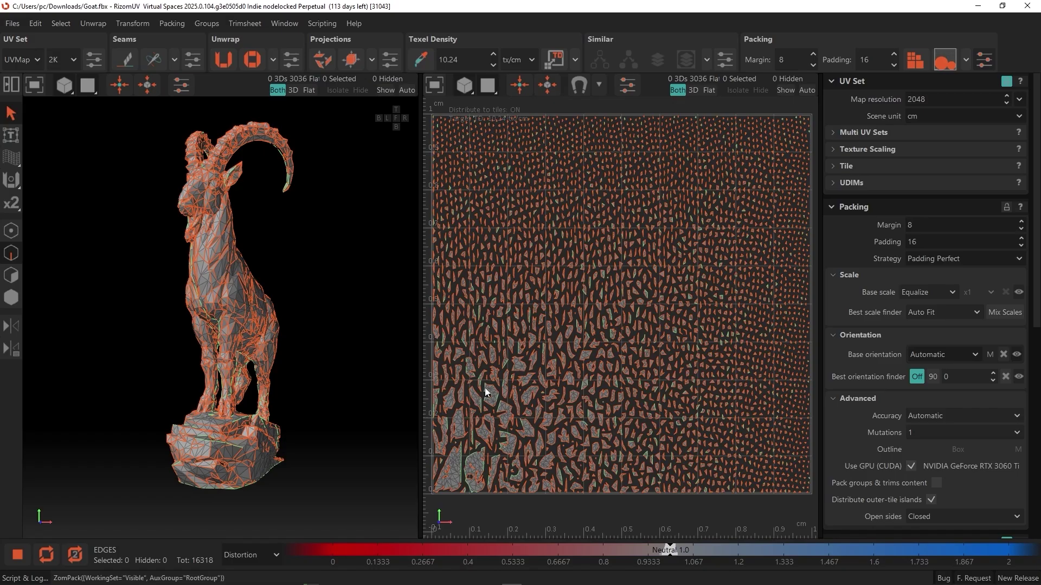
{"action": "scroll", "coordinate": [488, 386], "scroll_direction": "up", "scroll_amount": 3}
{"action": "middle_click_drag", "start_coordinate": [496, 385], "coordinate": [624, 310]}
{"action": "scroll", "coordinate": [658, 299], "scroll_direction": "up", "scroll_amount": 5}
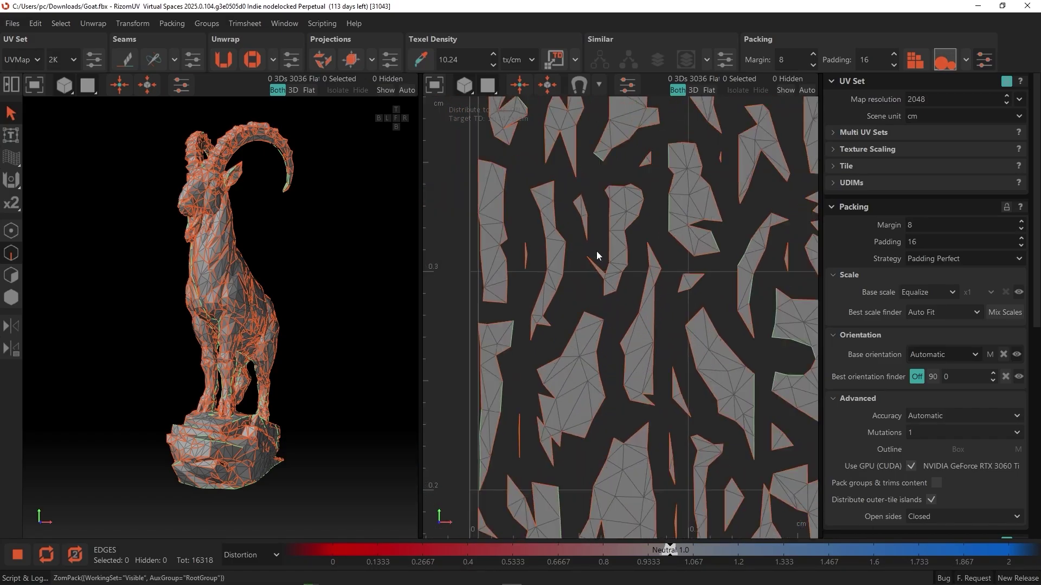
{"action": "scroll", "coordinate": [522, 379], "scroll_direction": "down", "scroll_amount": 5}
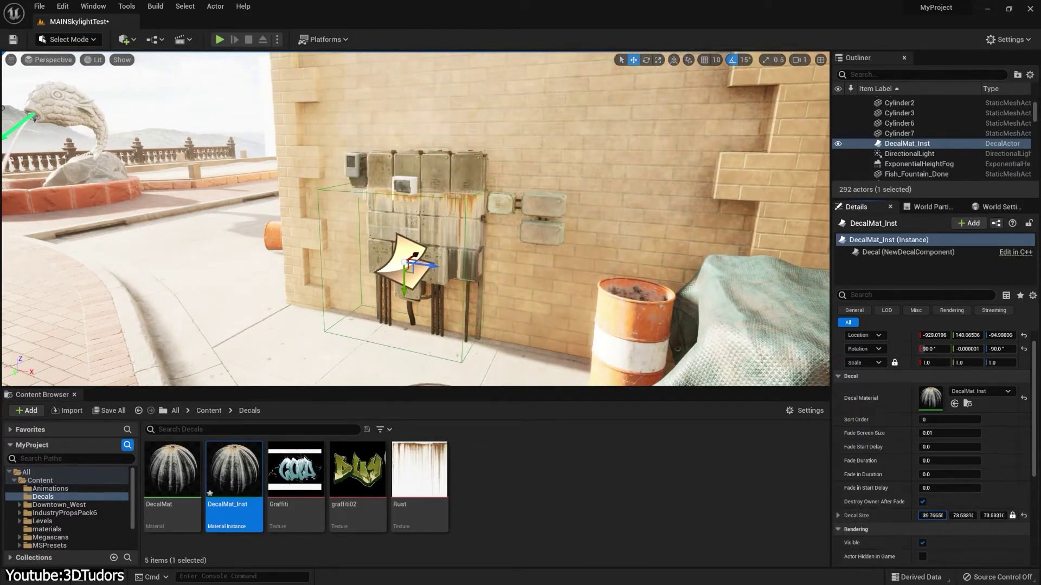
Duplicate the graffiti decal as DecalMat_Inst4 higher up and left on the brick wall
{"action": "scroll", "coordinate": [361, 169], "scroll_direction": "up", "scroll_amount": 5}
{"action": "right_click_drag", "start_coordinate": [673, 207], "coordinate": [673, 207]}
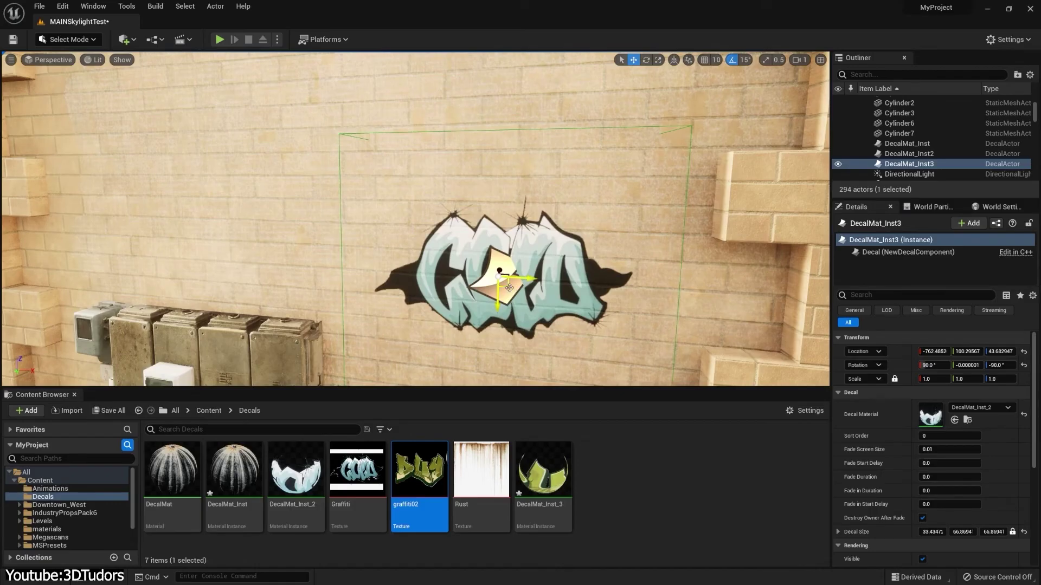
{"action": "left_click_drag", "start_coordinate": [509, 288], "coordinate": [504, 284], "text": "alt"}
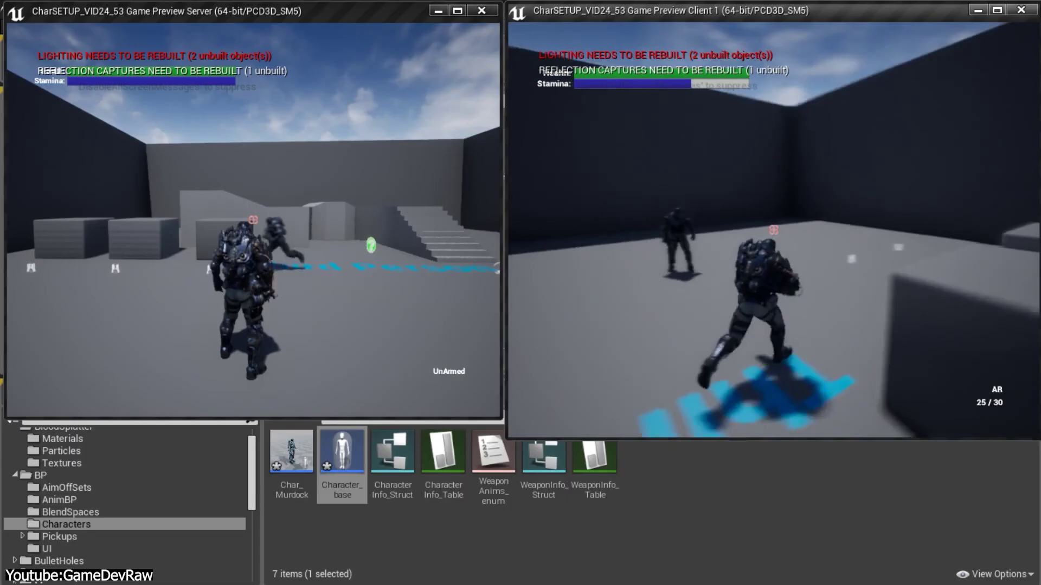
Fire rifle shots from the client and server characters, dropping the magazine to 13 of 30
{"action": "left_click", "coordinate": [773, 229]}
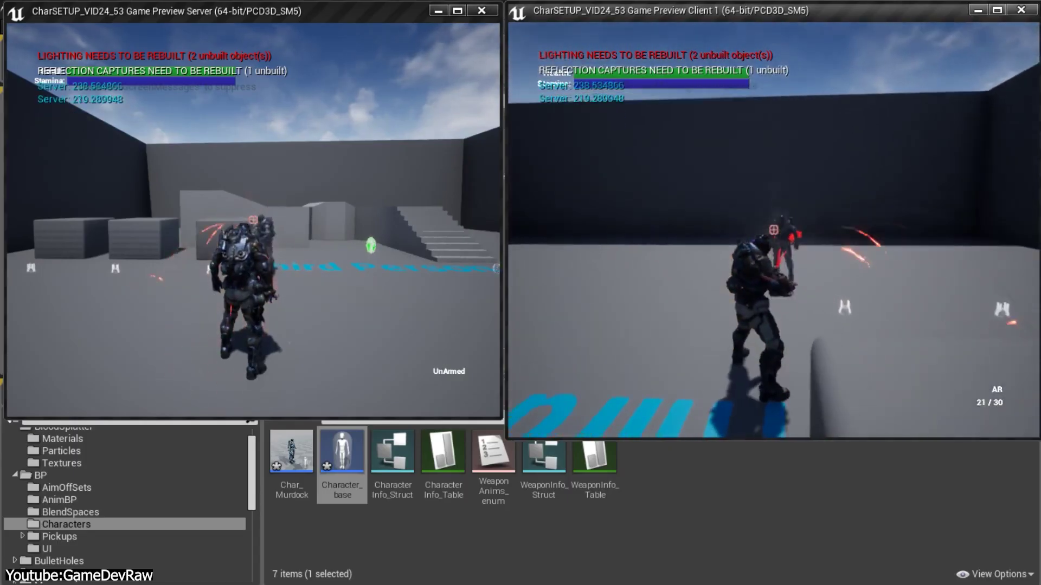
{"action": "left_click", "coordinate": [774, 230]}
{"action": "left_click", "coordinate": [773, 230]}
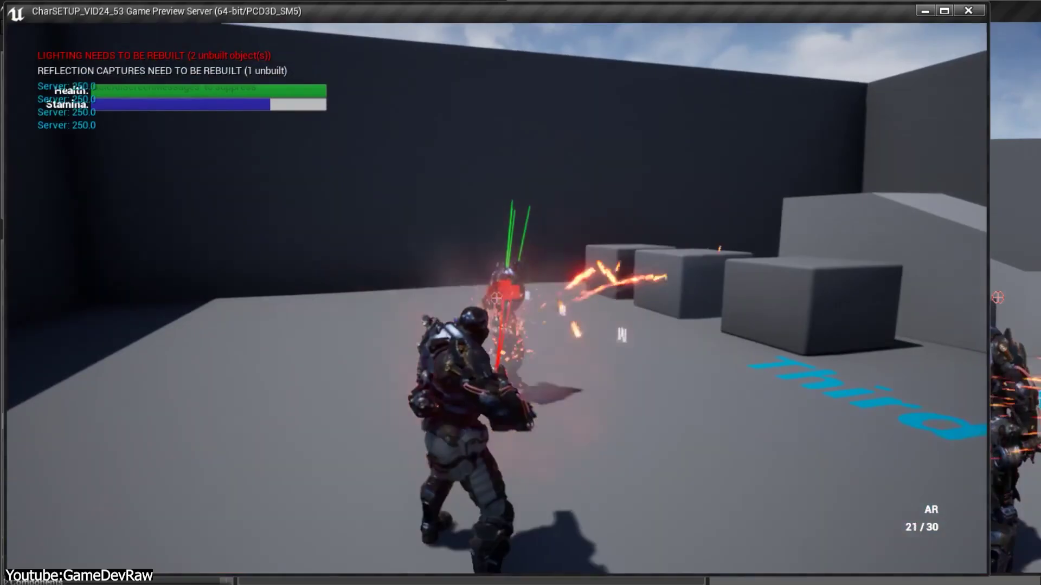
{"action": "left_click", "coordinate": [496, 297]}
{"action": "left_click", "coordinate": [496, 297]}
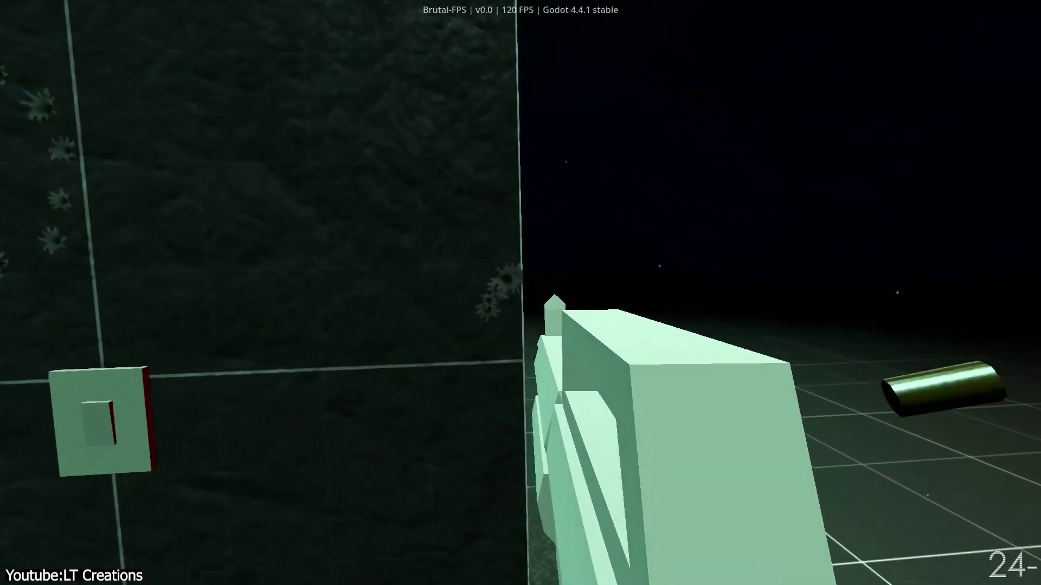
{"action": "left_click", "coordinate": [520, 292]}
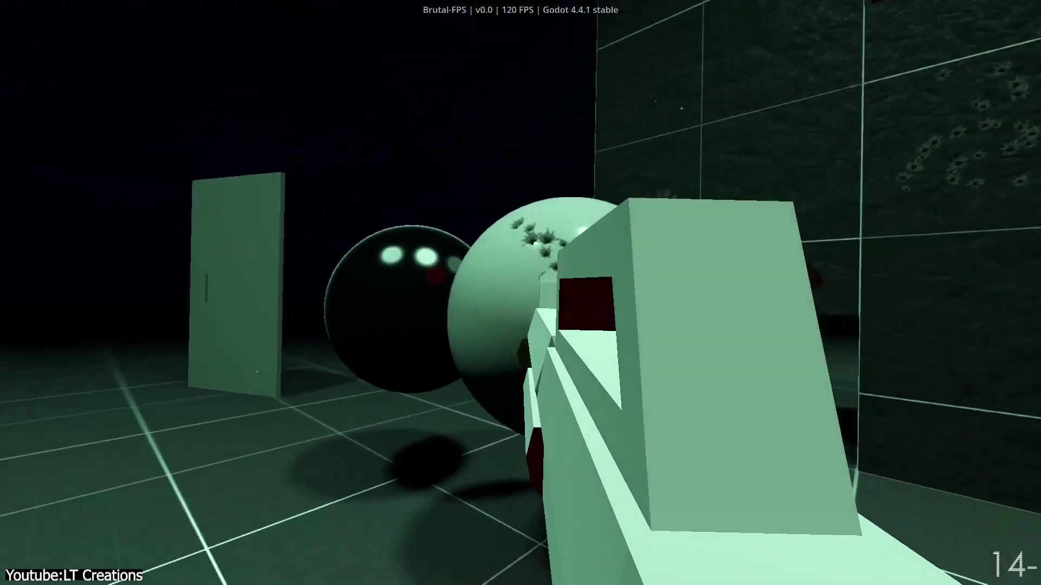
Shoot bullet holes into the sphere, toggle the flashlight off and on, then reload
{"action": "left_click", "coordinate": [521, 293]}
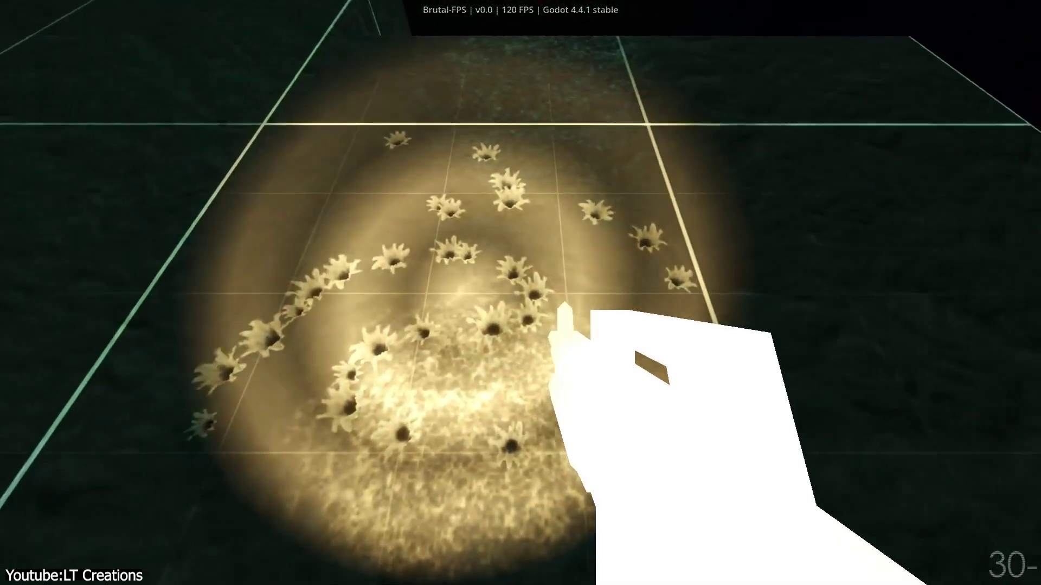
{"action": "key", "text": "f"}
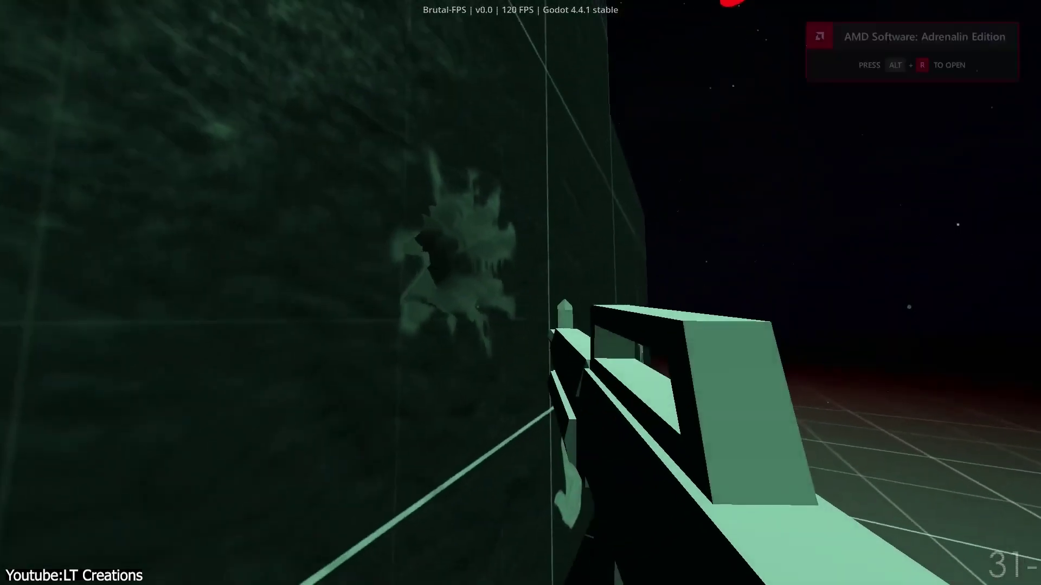
{"action": "key", "text": "f"}
{"action": "key", "text": "f"}
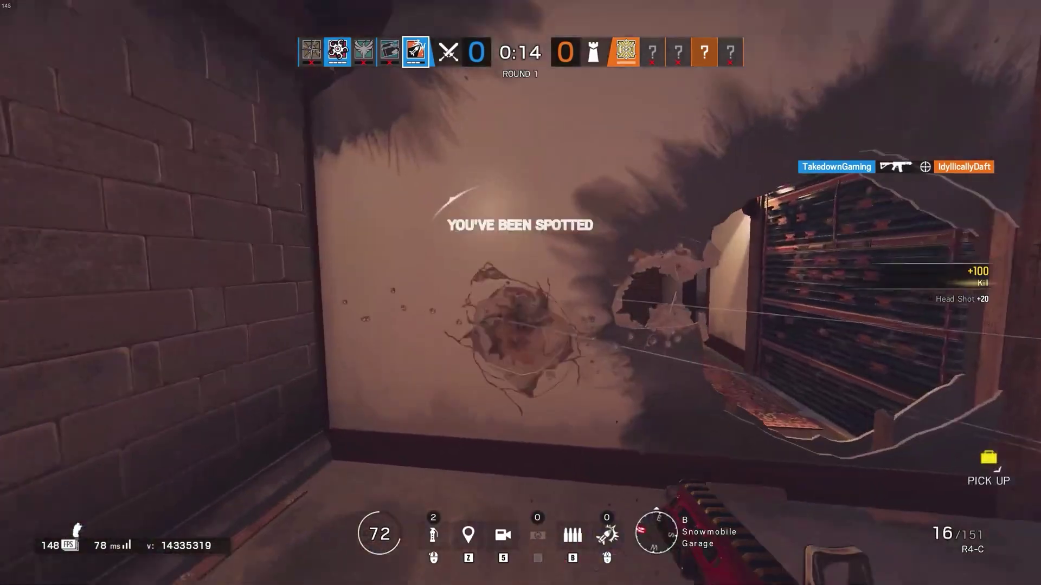
{"action": "key", "text": "r"}
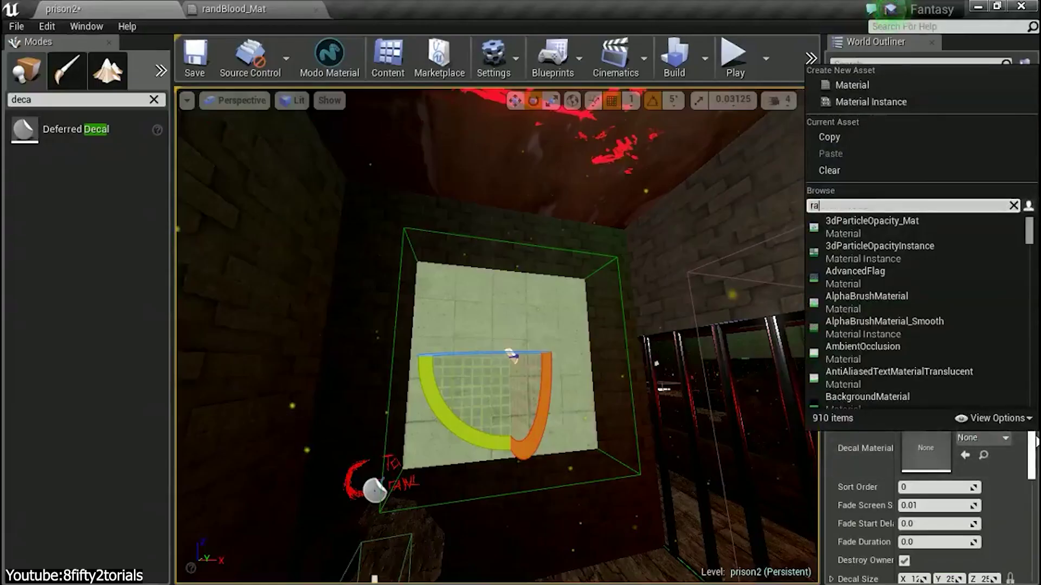
Move the blood splatter decal from the cell wall onto the floor beside the stone block
{"action": "left_click", "coordinate": [509, 353]}
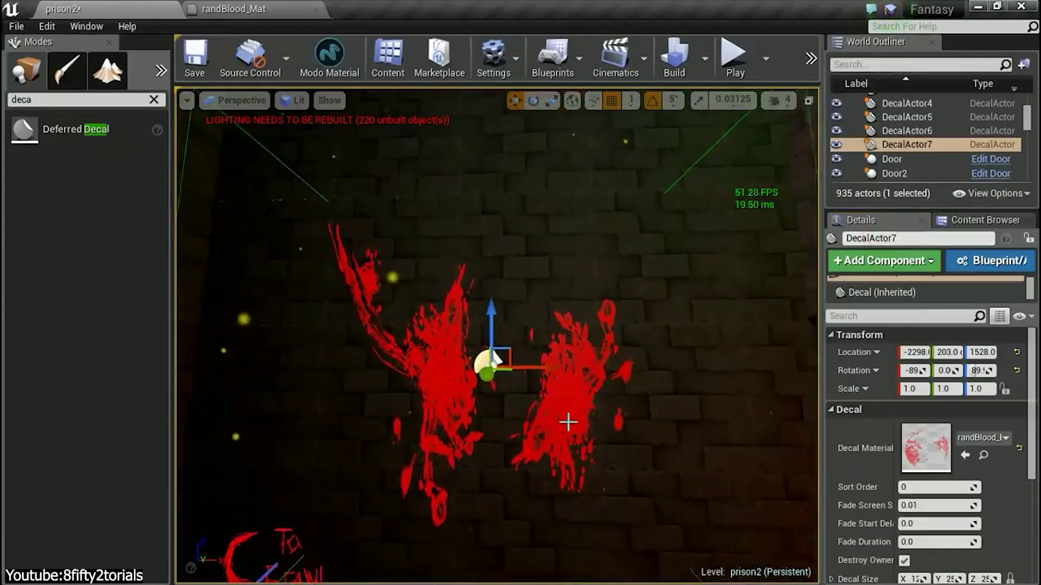
{"action": "right_click_drag", "start_coordinate": [503, 342], "coordinate": [344, 312]}
{"action": "left_click_drag", "start_coordinate": [589, 436], "coordinate": [497, 352]}
{"action": "right_click_drag", "start_coordinate": [497, 324], "coordinate": [467, 365]}
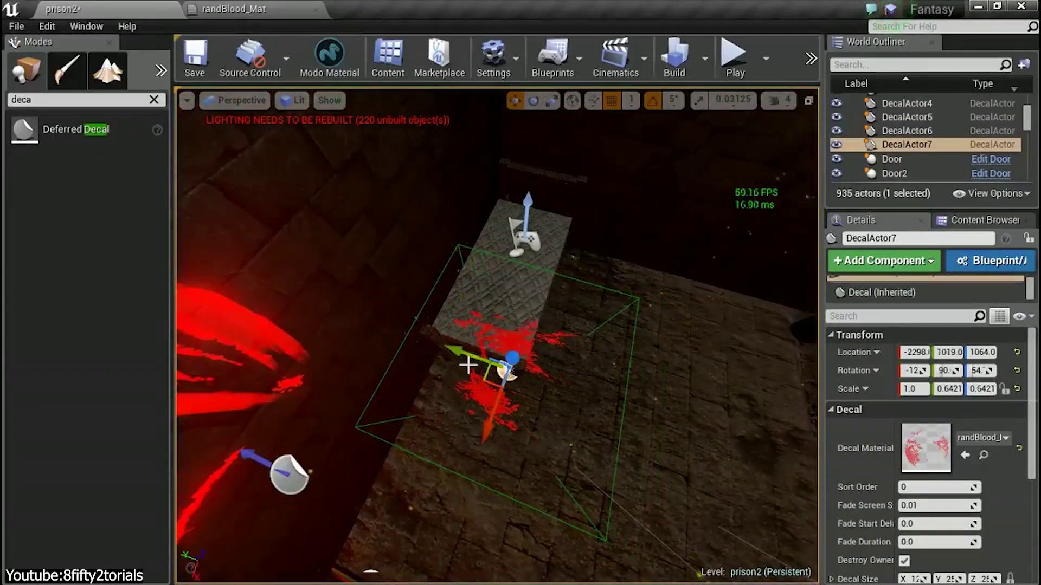
{"action": "right_click_drag", "start_coordinate": [583, 415], "coordinate": [761, 379]}
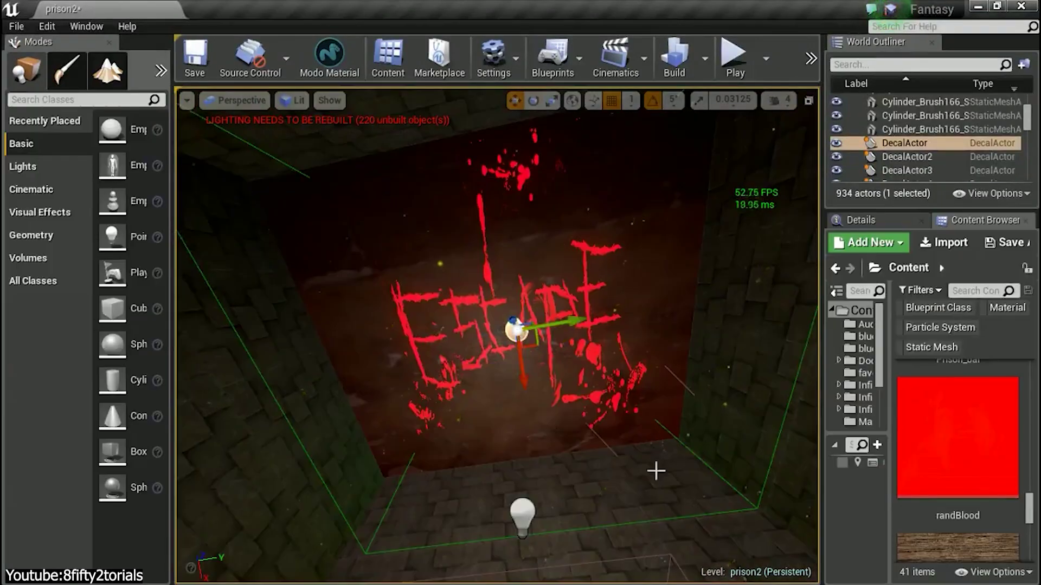
{"action": "scroll", "coordinate": [652, 478], "scroll_direction": "down", "scroll_amount": 5}
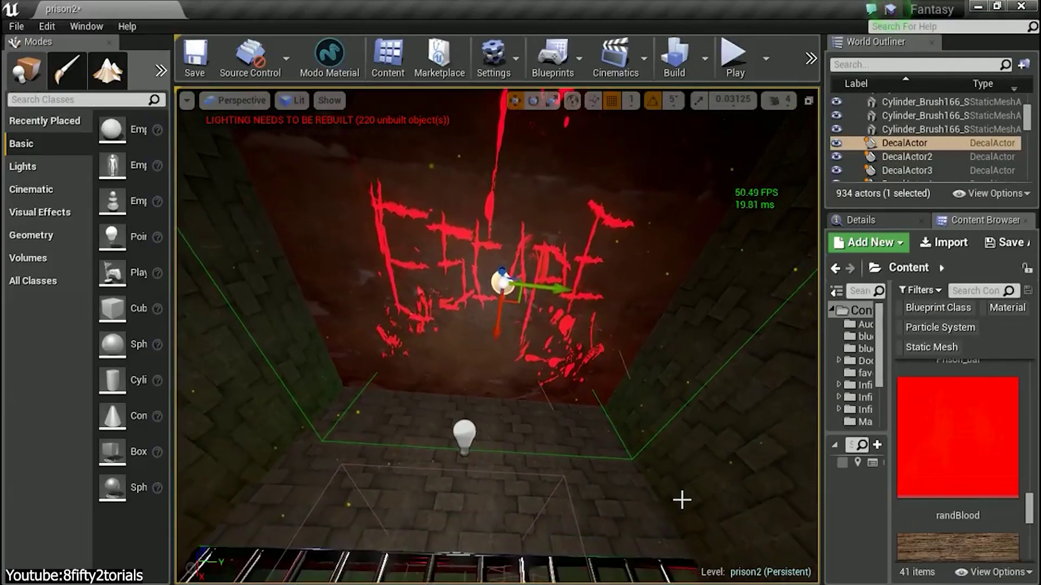
{"action": "right_click_drag", "start_coordinate": [681, 509], "coordinate": [553, 472]}
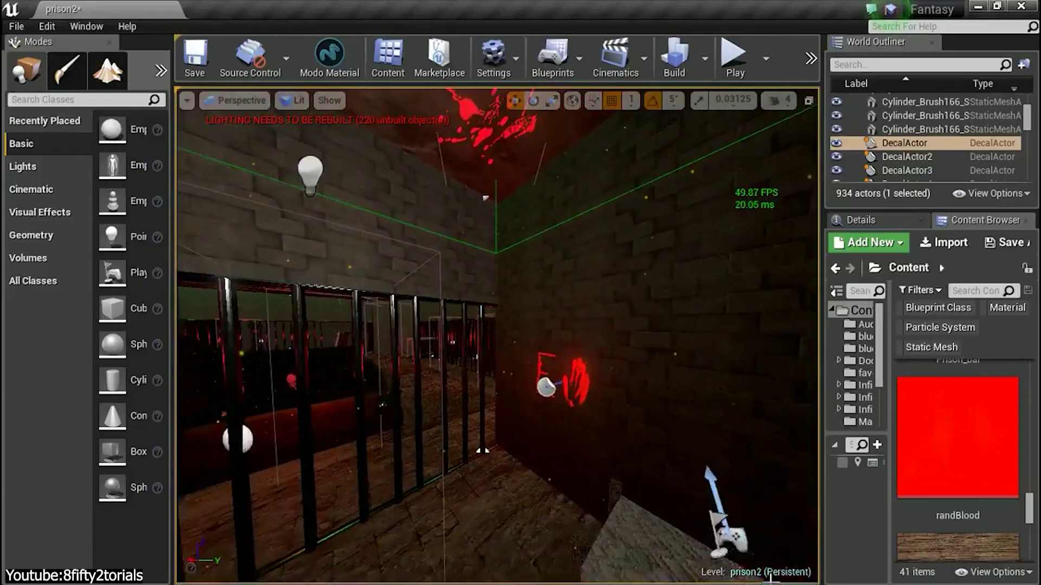
{"action": "left_click", "coordinate": [545, 387]}
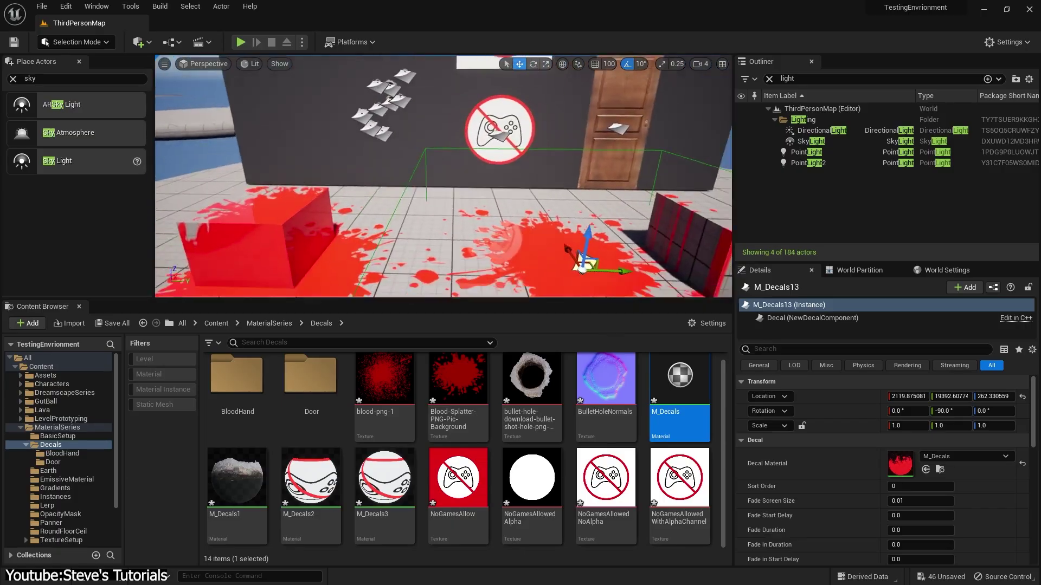
Slide the M_Decals13 blood splatter across the floor until it covers the red cube
{"action": "right_click_drag", "start_coordinate": [320, 188], "coordinate": [312, 188]}
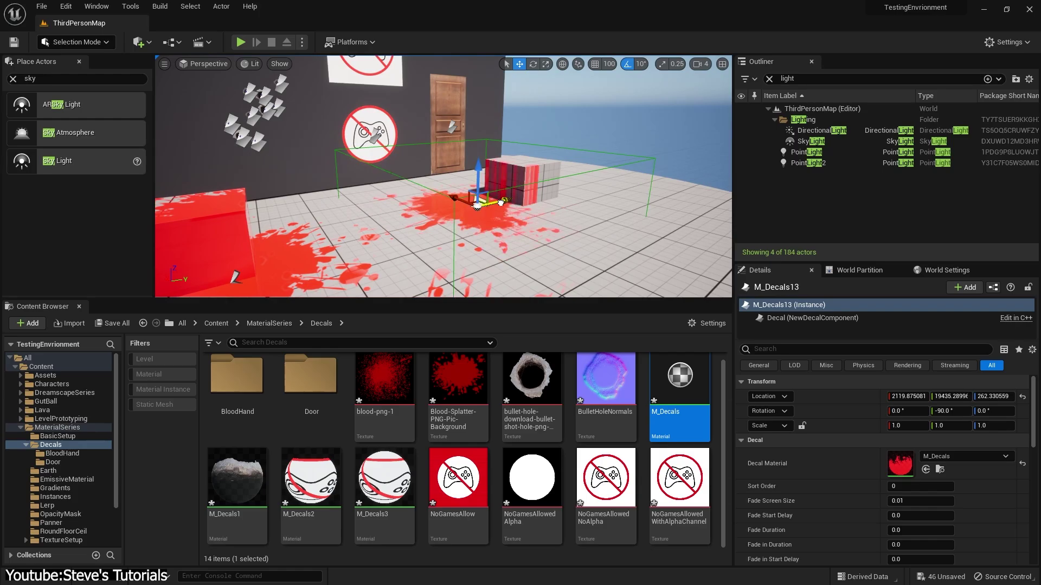
{"action": "left_click_drag", "start_coordinate": [501, 202], "coordinate": [536, 208]}
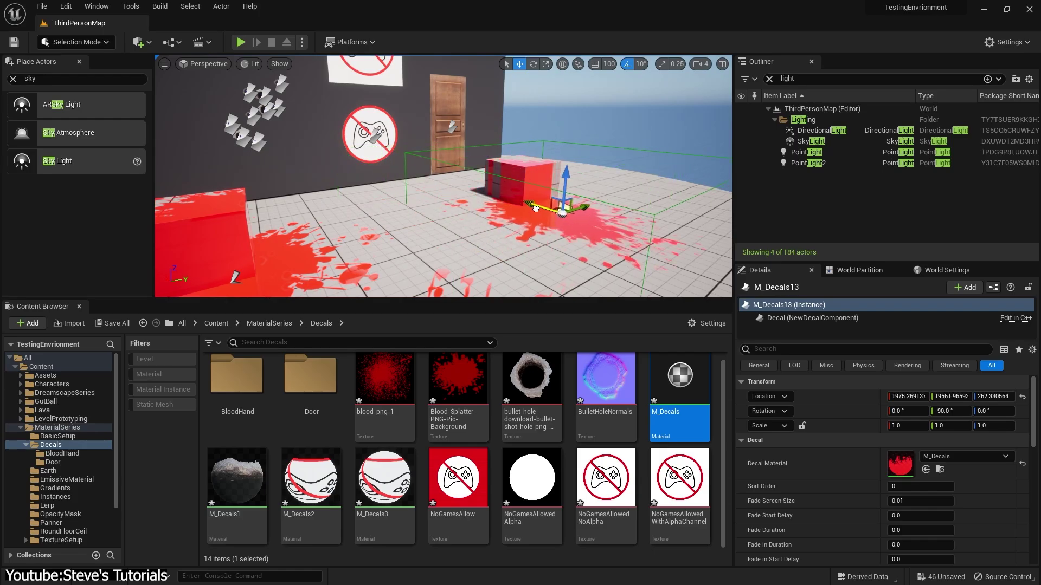
{"action": "right_click_drag", "start_coordinate": [535, 208], "coordinate": [476, 290]}
{"action": "left_click_drag", "start_coordinate": [641, 241], "coordinate": [465, 239]}
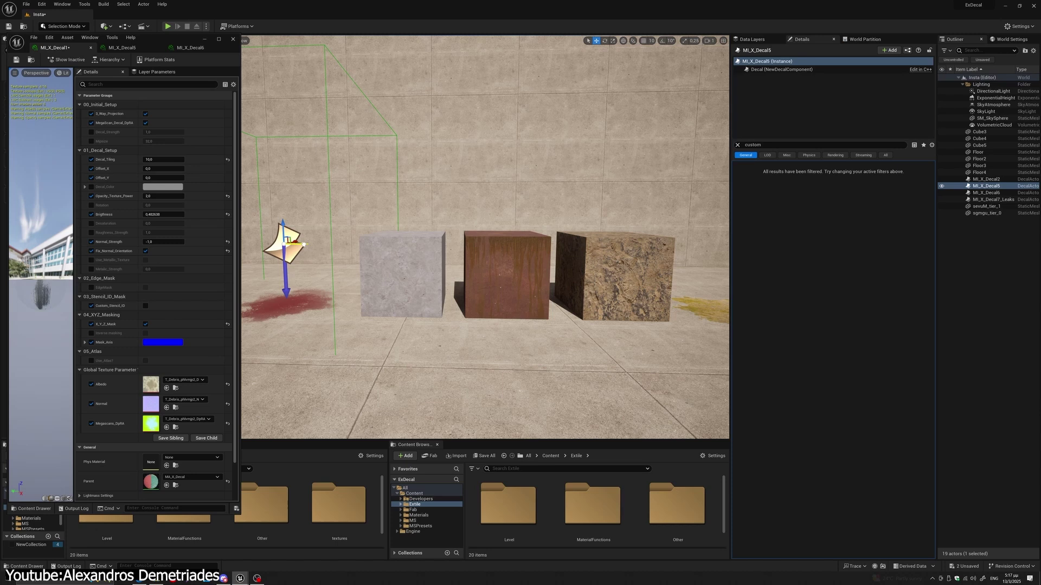
Push the red MI_X_Decal5 decal right across the middle cubes
{"action": "left_click_drag", "start_coordinate": [278, 242], "coordinate": [451, 280]}
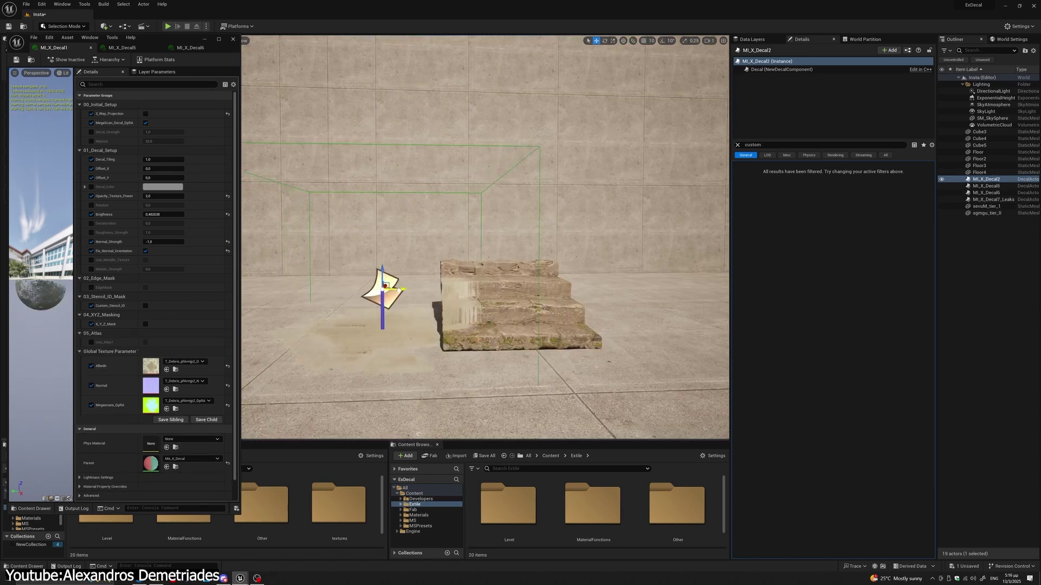
{"action": "left_click_drag", "start_coordinate": [378, 288], "coordinate": [399, 274]}
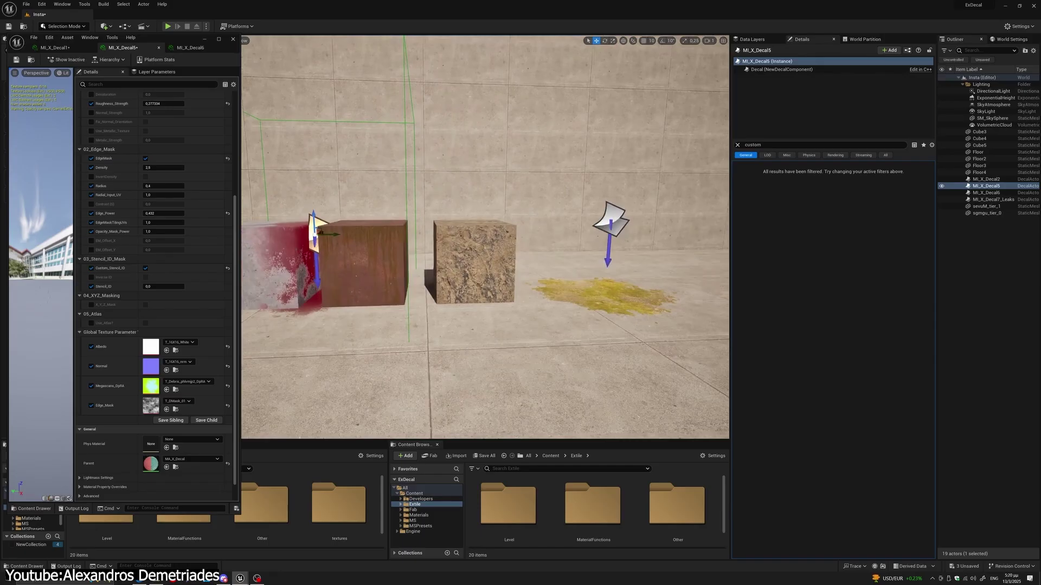
{"action": "left_click_drag", "start_coordinate": [297, 249], "coordinate": [355, 234]}
Slide the yellow MI_X_Decal6 decal left onto the two middle cubes
{"action": "left_click", "coordinate": [641, 222]}
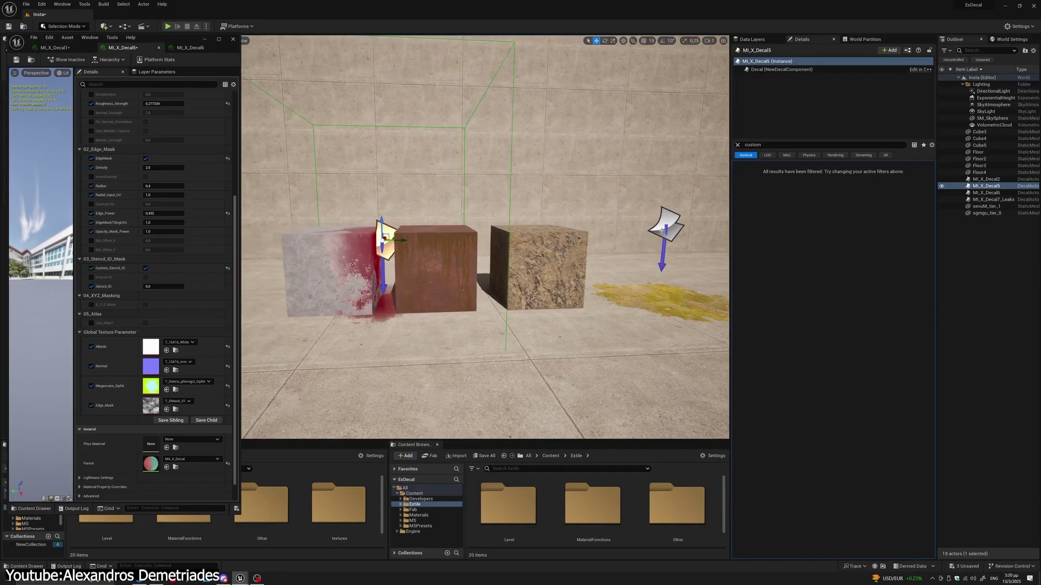
{"action": "left_click_drag", "start_coordinate": [671, 226], "coordinate": [536, 232]}
{"action": "right_click_drag", "start_coordinate": [502, 305], "coordinate": [534, 305]}
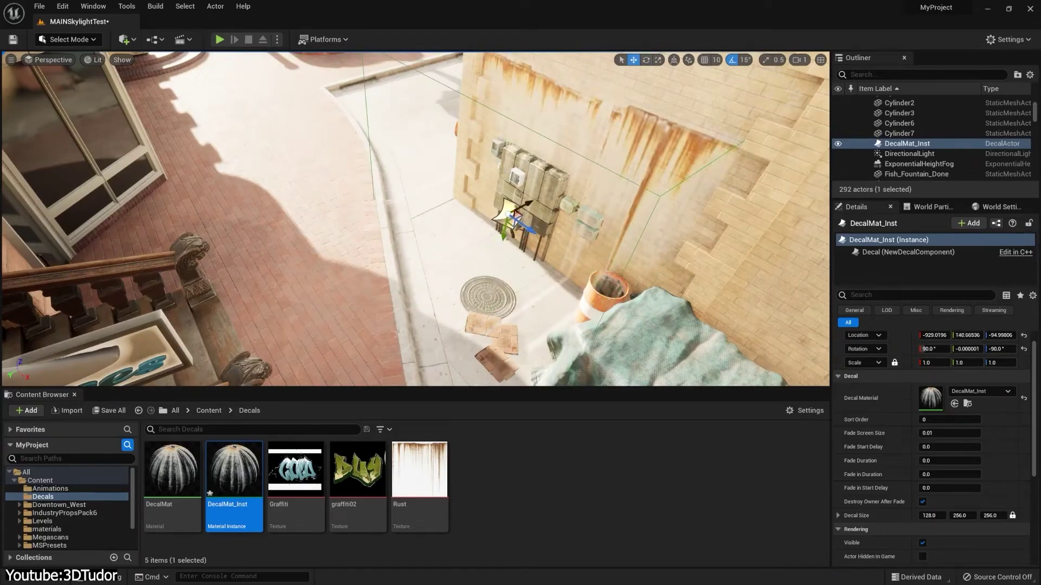
Place a dirt decal on the floor in front of the wall and utility boxes
{"action": "right_click_drag", "start_coordinate": [452, 108], "coordinate": [453, 108]}
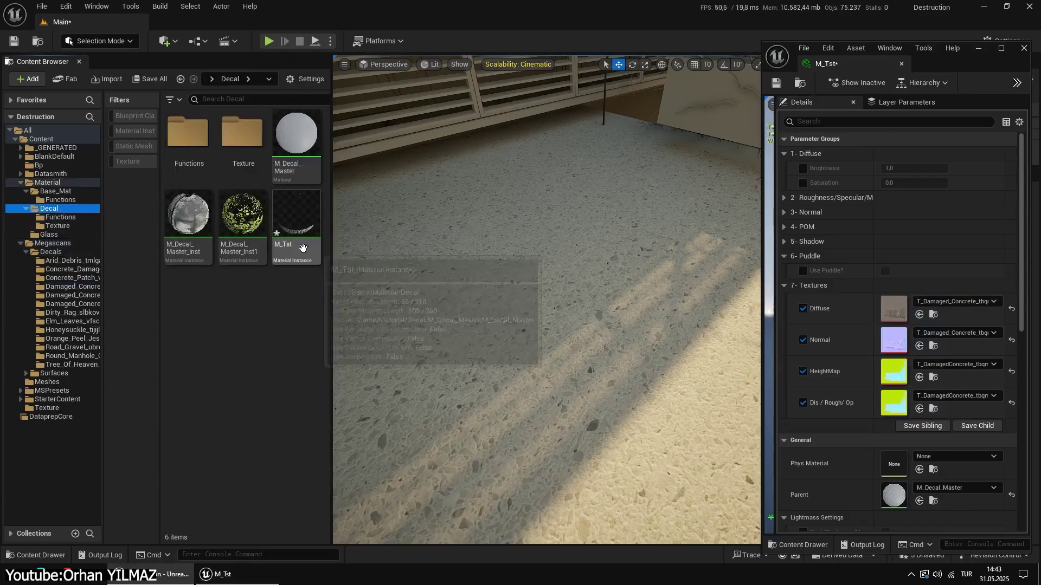
{"action": "left_click_drag", "start_coordinate": [297, 217], "coordinate": [667, 218]}
{"action": "right_click_drag", "start_coordinate": [598, 271], "coordinate": [598, 271]}
Rotate the dirt decal about -89.85° on the floor and resize it
{"action": "key", "text": "e"}
{"action": "left_click_drag", "start_coordinate": [598, 271], "coordinate": [489, 300]}
{"action": "key", "text": "w"}
{"action": "right_click_drag", "start_coordinate": [508, 292], "coordinate": [501, 298]}
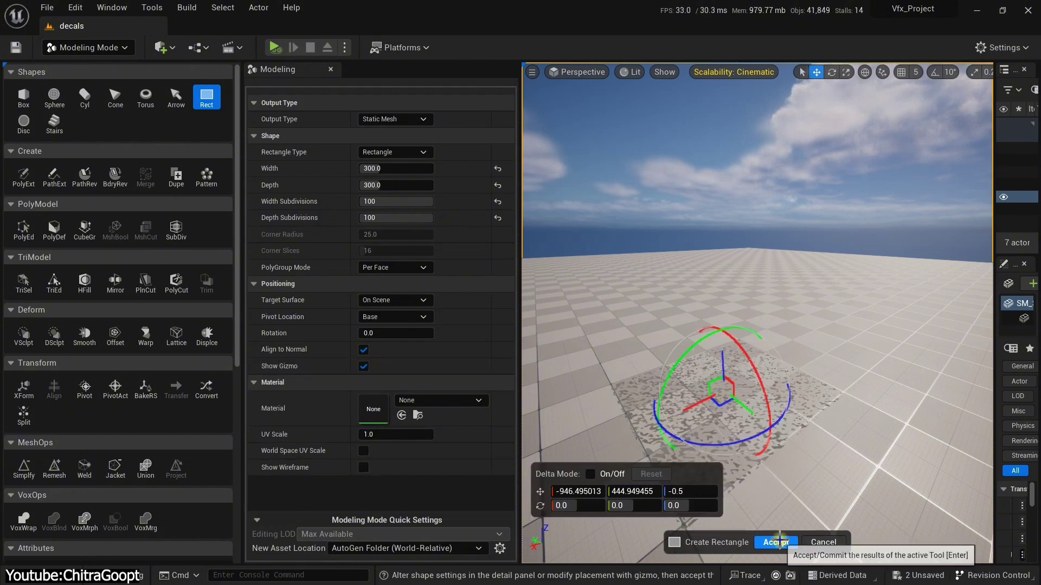
Finish the floor rectangle mesh and drop the MI_Maple leaves decal onto the floor
{"action": "left_click", "coordinate": [779, 542]}
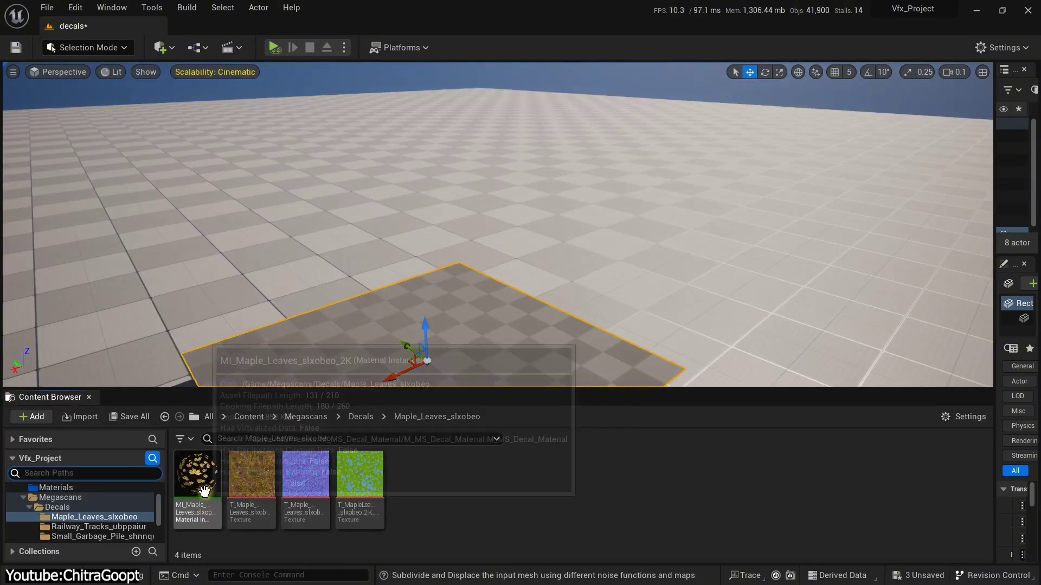
{"action": "left_click_drag", "start_coordinate": [201, 479], "coordinate": [404, 353]}
{"action": "left_click", "coordinate": [954, 71]}
{"action": "left_click_drag", "start_coordinate": [943, 99], "coordinate": [954, 98]}
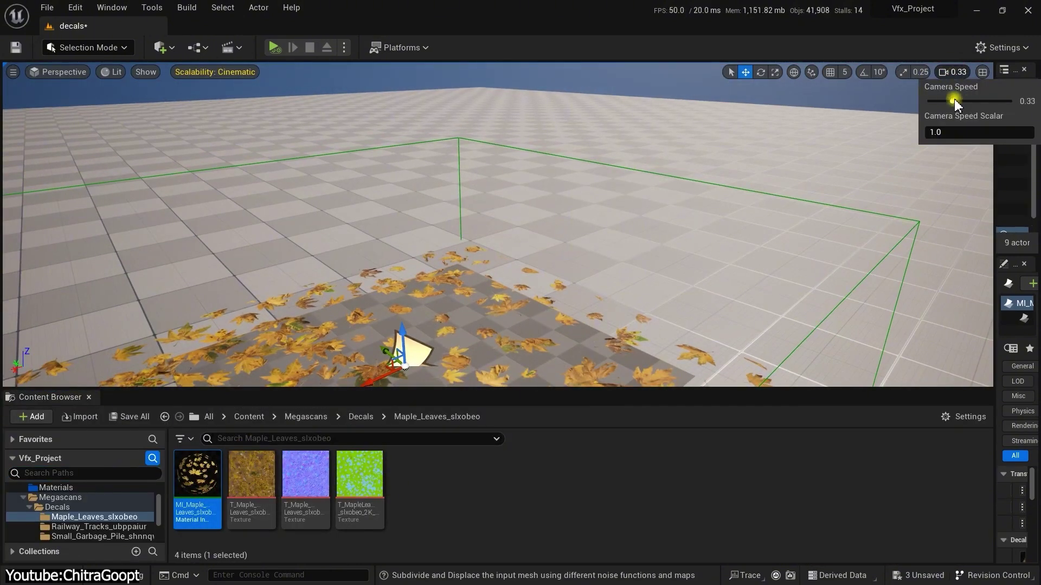
{"action": "right_click_drag", "start_coordinate": [477, 249], "coordinate": [477, 249]}
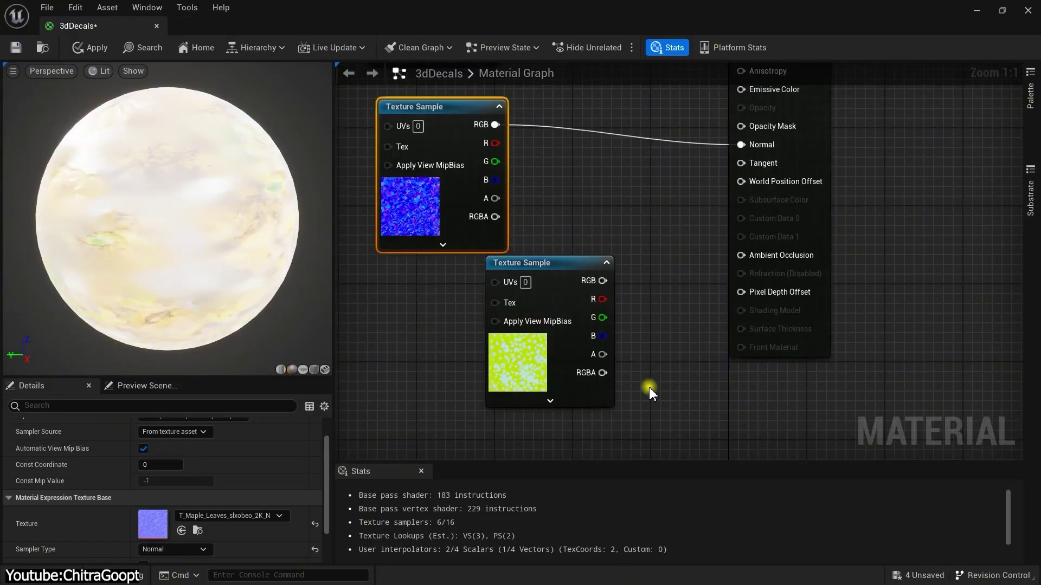
Show only the mask texture's blue channel, then apply the 3dDecals material to the rectangle
{"action": "double_click", "coordinate": [515, 363]}
{"action": "left_click", "coordinate": [210, 49]}
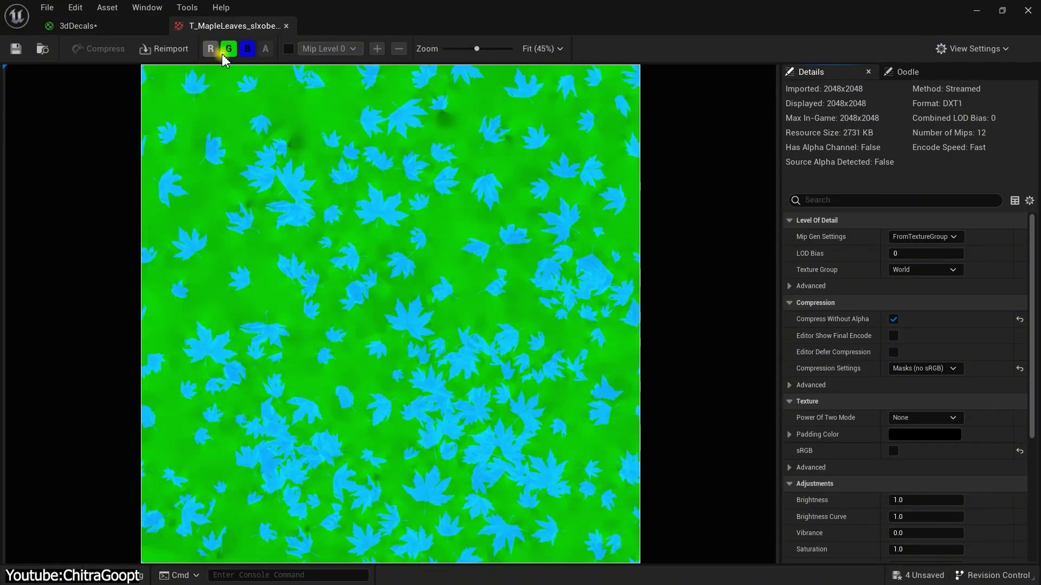
{"action": "left_click", "coordinate": [228, 49]}
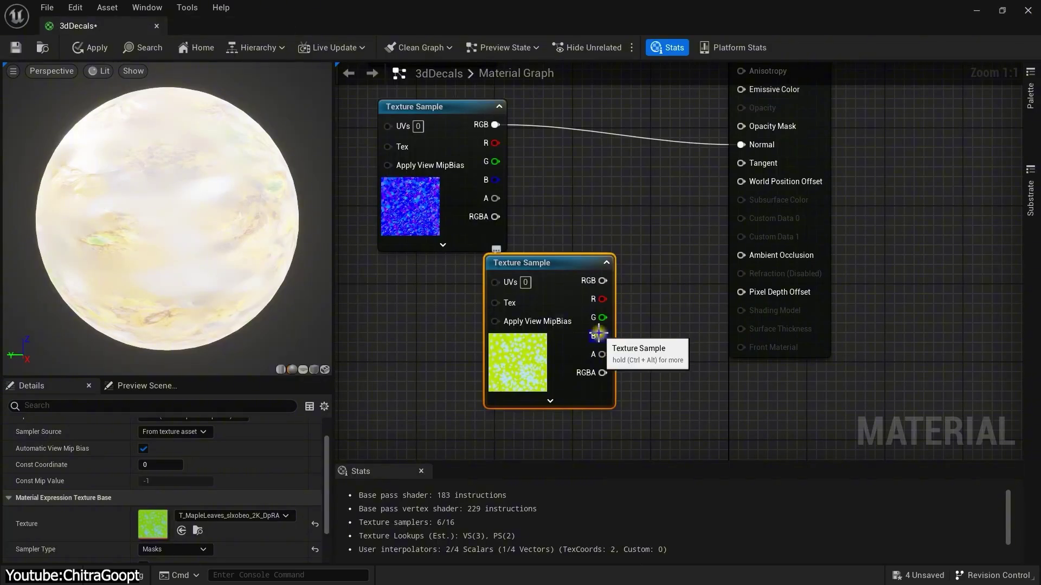
{"action": "left_click", "coordinate": [287, 26]}
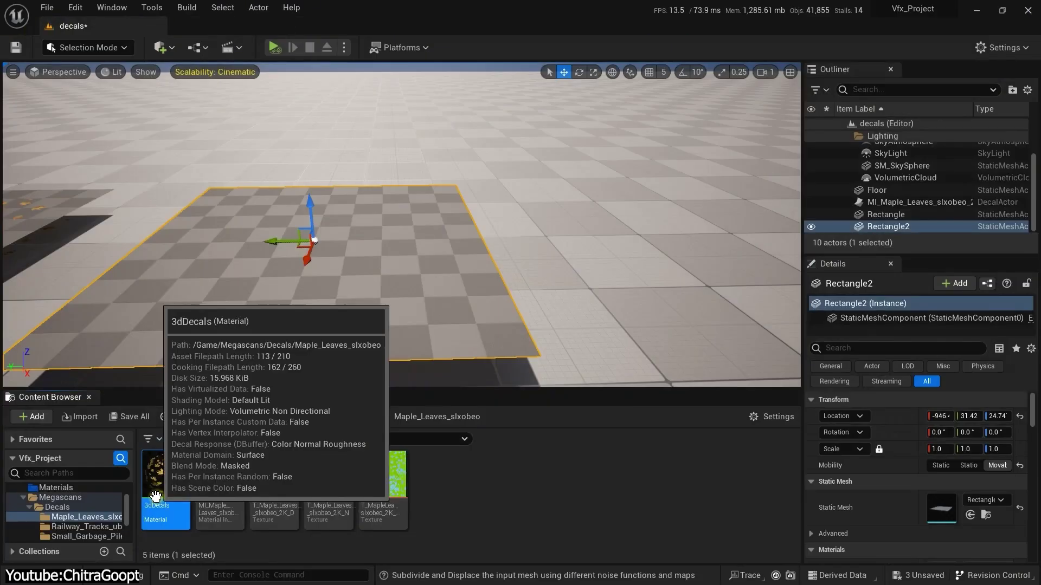
{"action": "left_click_drag", "start_coordinate": [165, 474], "coordinate": [314, 239]}
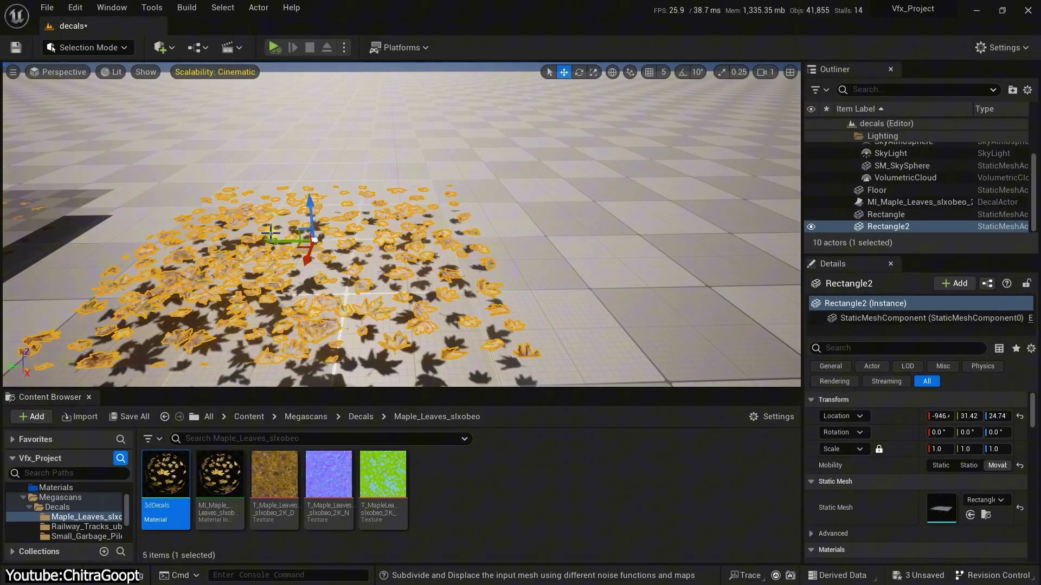
{"action": "right_click_drag", "start_coordinate": [270, 233], "coordinate": [215, 207]}
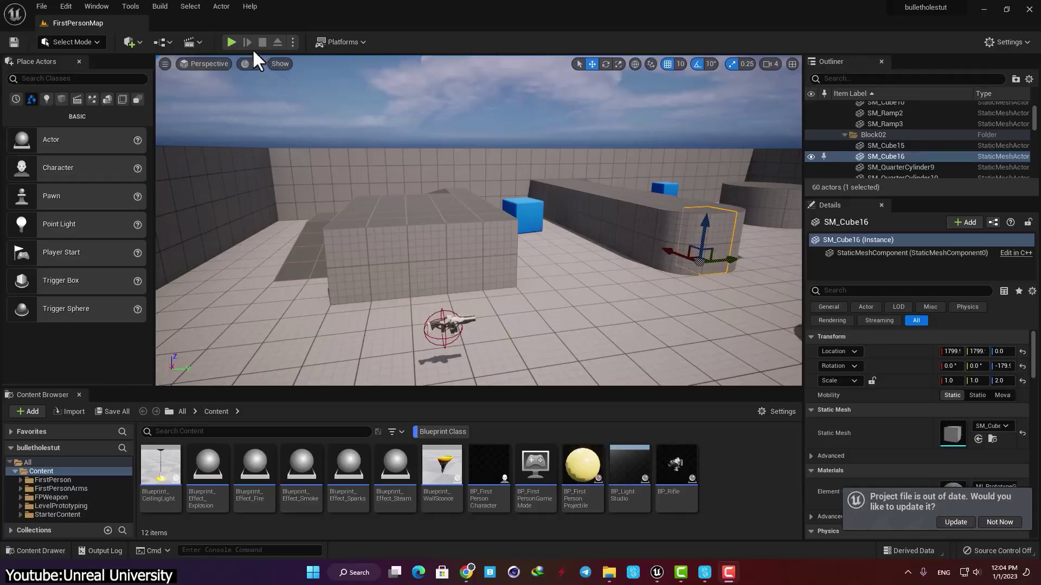
Play the level, pick up the gun and fire four shots at the wall
{"action": "left_click", "coordinate": [231, 41]}
{"action": "key", "text": "w"}
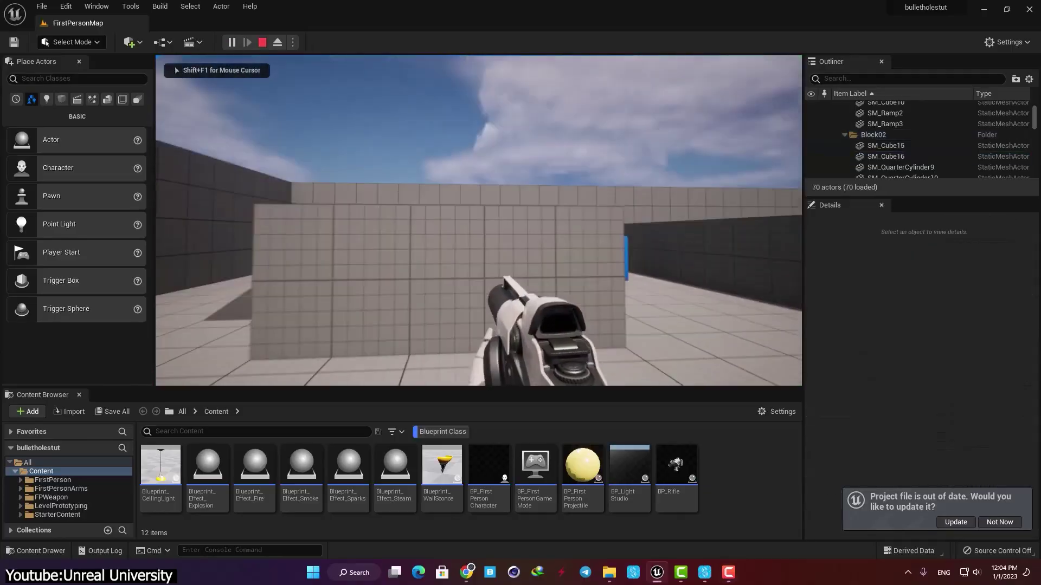
{"action": "left_click", "coordinate": [479, 220]}
{"action": "left_click", "coordinate": [479, 220]}
{"action": "left_click", "coordinate": [478, 220]}
{"action": "left_click", "coordinate": [479, 221]}
{"action": "left_click", "coordinate": [479, 220]}
{"action": "left_click", "coordinate": [479, 220]}
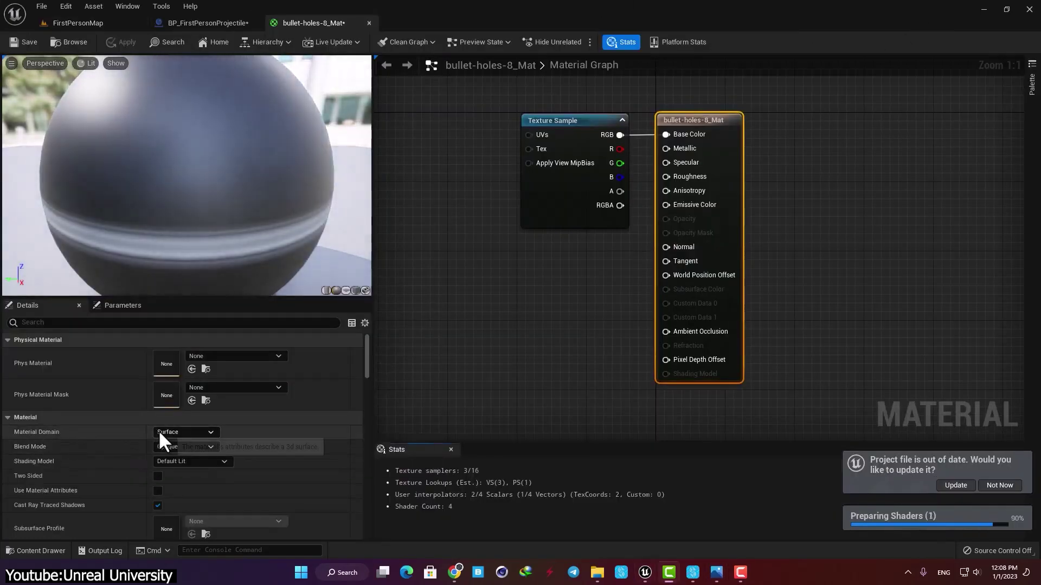
Set bullet-holes-8_Mat's Material Domain to Deferred Decal, then shoot the wall again
{"action": "left_click", "coordinate": [160, 430]}
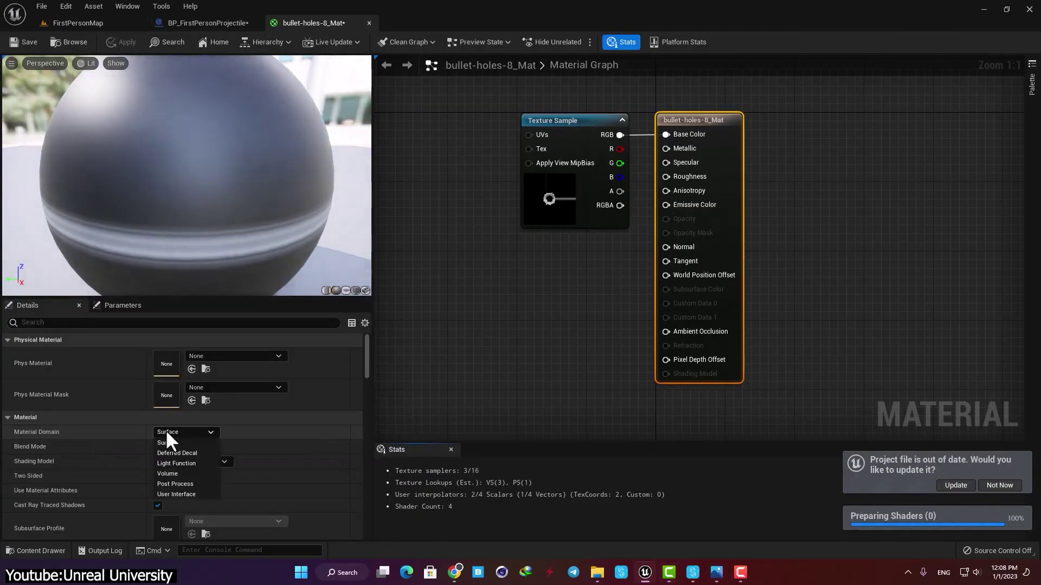
{"action": "left_click", "coordinate": [189, 453]}
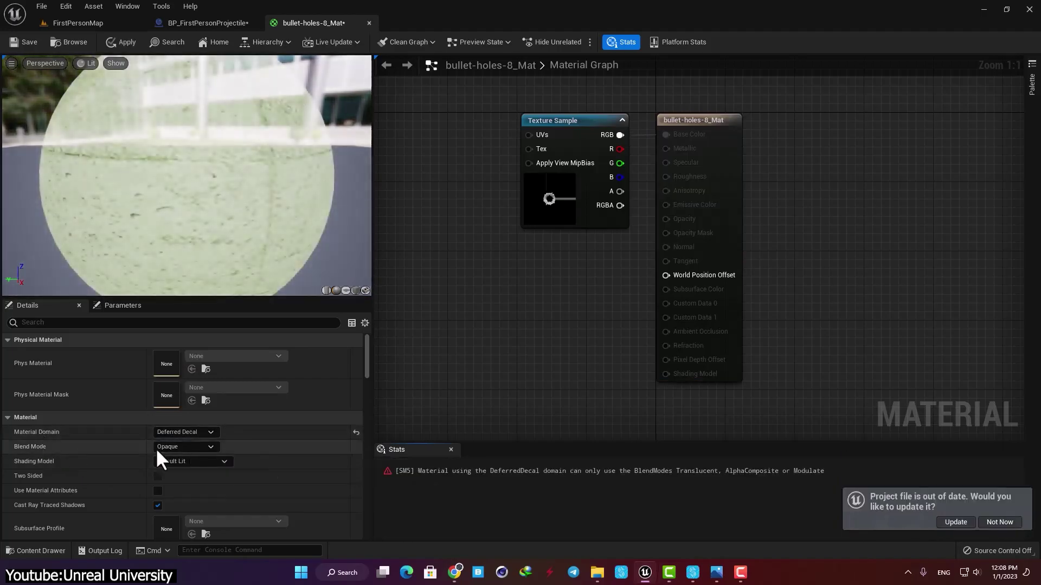
{"action": "left_click", "coordinate": [179, 446]}
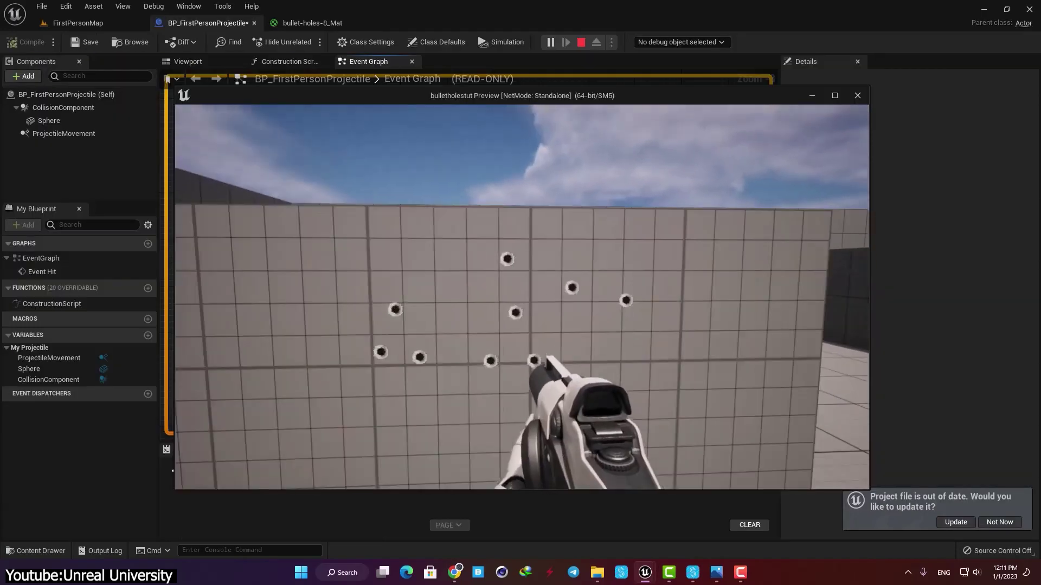
{"action": "key", "text": "s"}
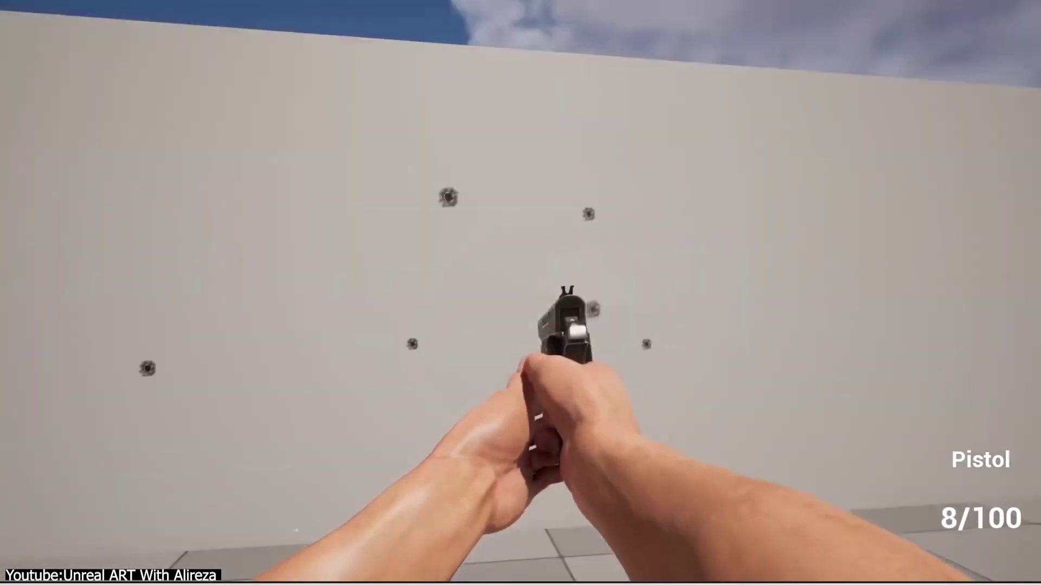
Fire five more pistol shots across the wall, dropping ammo to 4/100
{"action": "left_click", "coordinate": [520, 292]}
{"action": "left_click", "coordinate": [520, 292]}
{"action": "left_click", "coordinate": [520, 293]}
{"action": "left_click", "coordinate": [520, 293]}
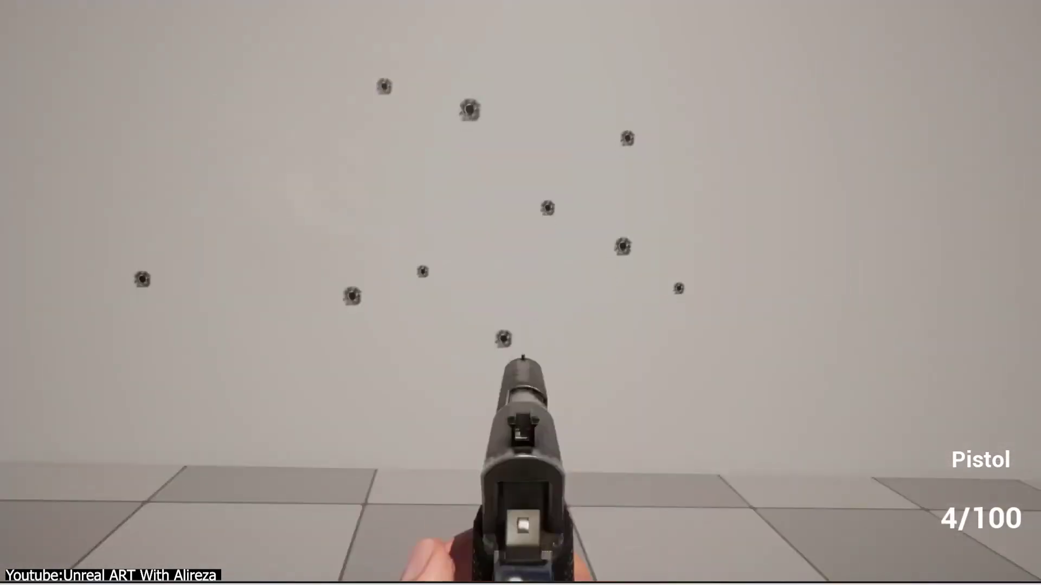
{"action": "left_click", "coordinate": [520, 293]}
{"action": "left_click", "coordinate": [520, 293]}
{"action": "left_click", "coordinate": [520, 293]}
{"action": "left_click", "coordinate": [520, 293]}
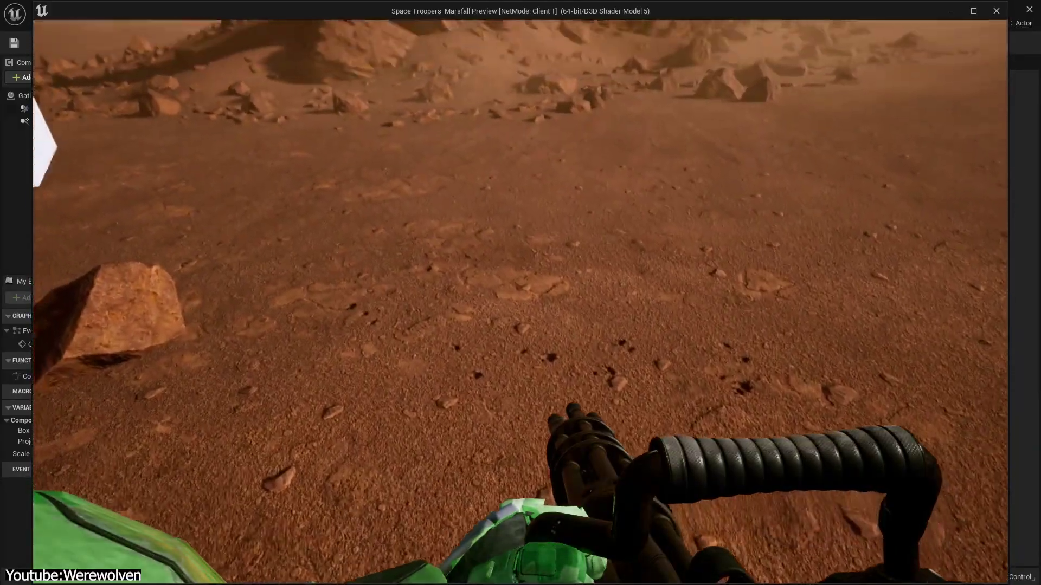
Place the Cyrillic plant-sign overlay, lift it onto the wall and heighten its projection box
{"action": "left_click", "coordinate": [520, 301]}
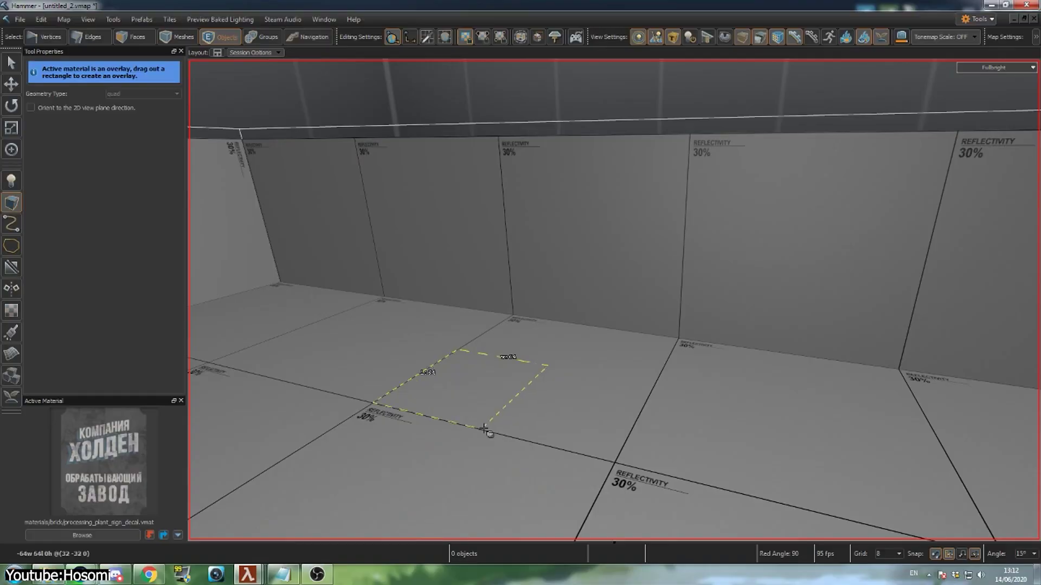
{"action": "left_click_drag", "start_coordinate": [484, 430], "coordinate": [482, 433]}
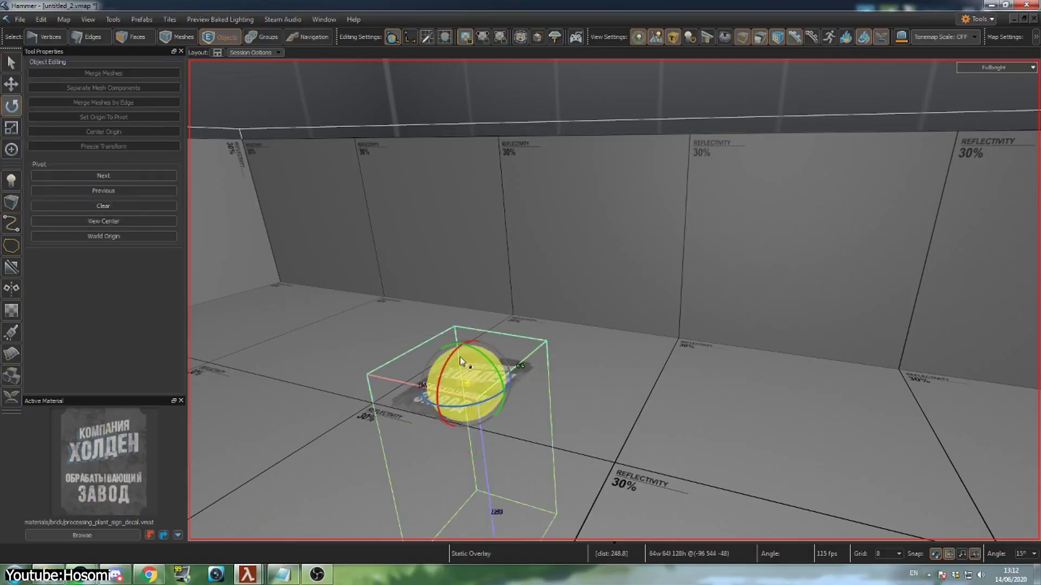
{"action": "key", "text": "w"}
{"action": "left_click_drag", "start_coordinate": [465, 385], "coordinate": [467, 378]}
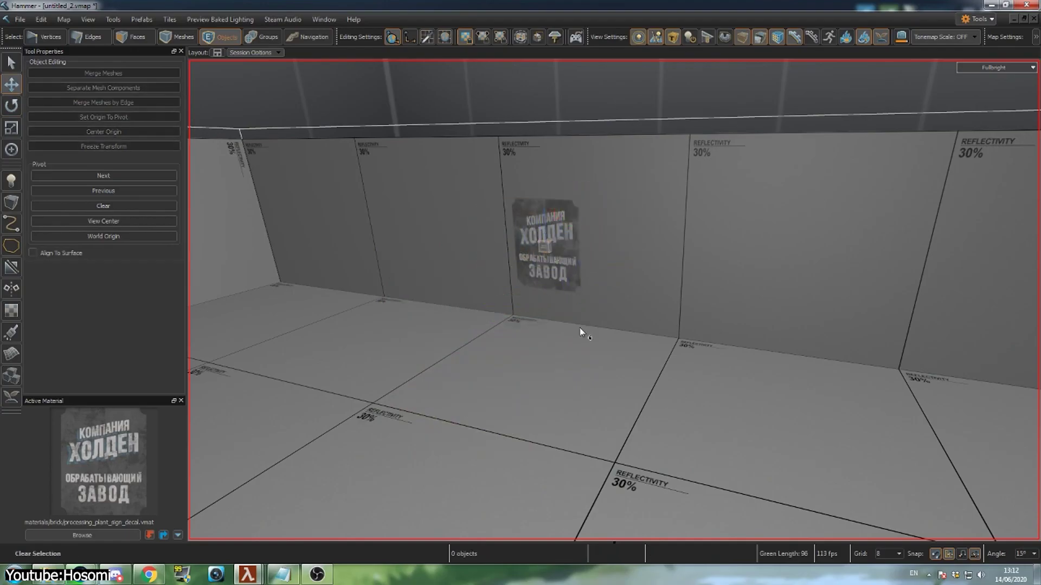
{"action": "key", "text": "q"}
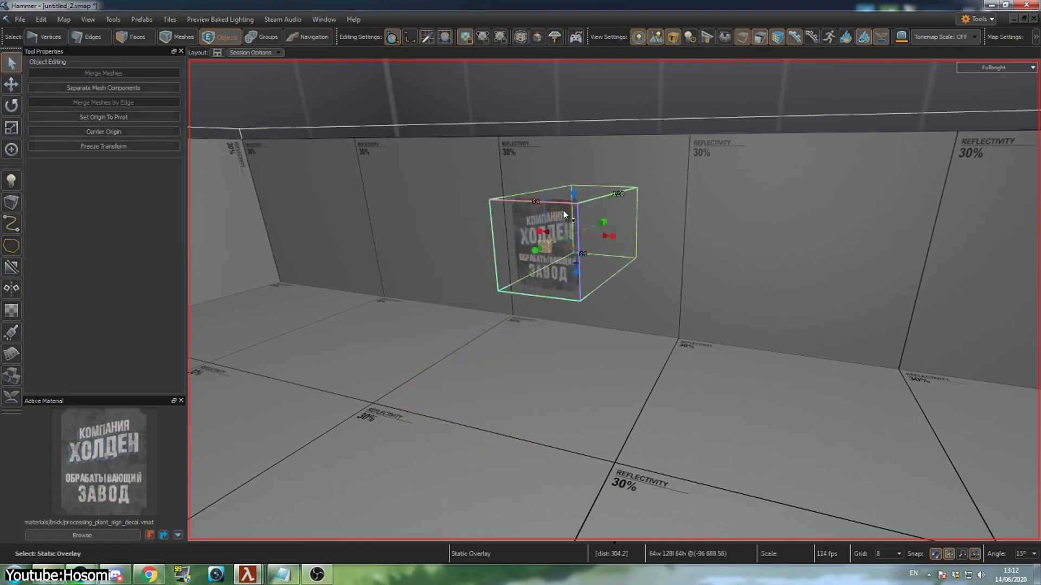
{"action": "left_click_drag", "start_coordinate": [576, 202], "coordinate": [573, 180]}
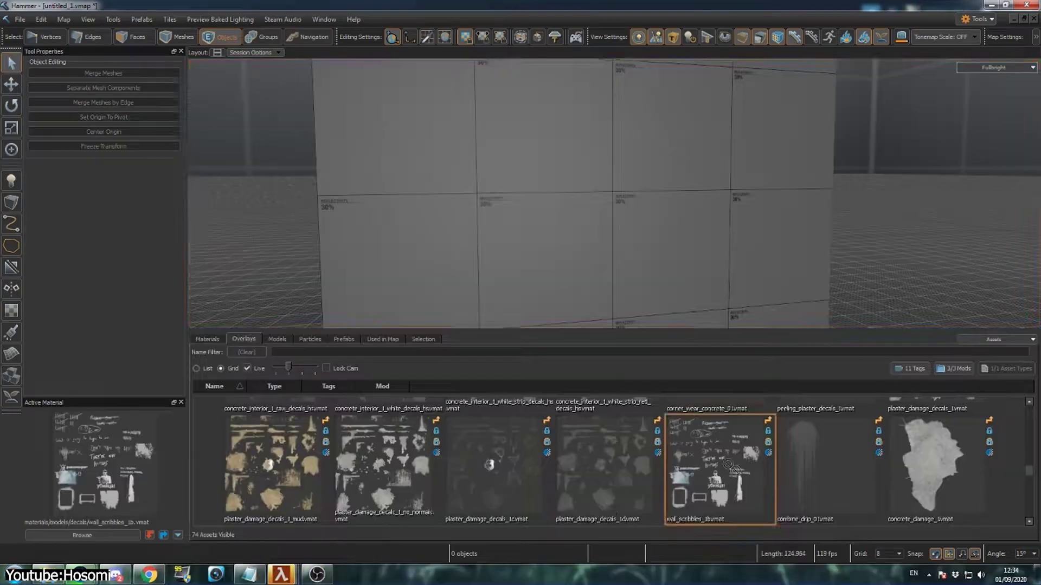
Clip the mud overlay along a line and select its quads in Faces mode
{"action": "key", "text": "e"}
{"action": "key", "text": "shift+x"}
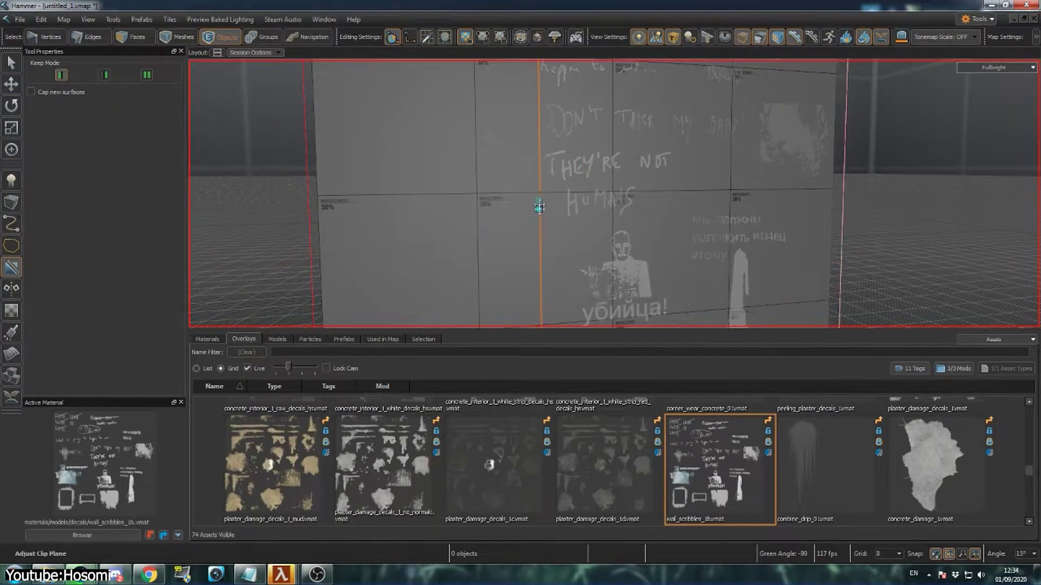
{"action": "left_click_drag", "start_coordinate": [539, 149], "coordinate": [659, 148]}
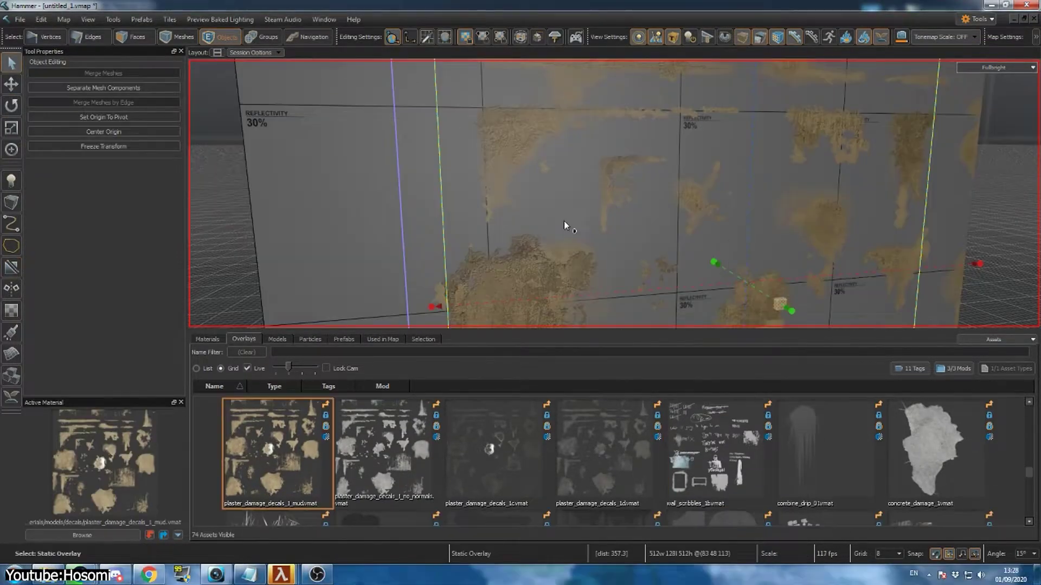
{"action": "left_click", "coordinate": [130, 37]}
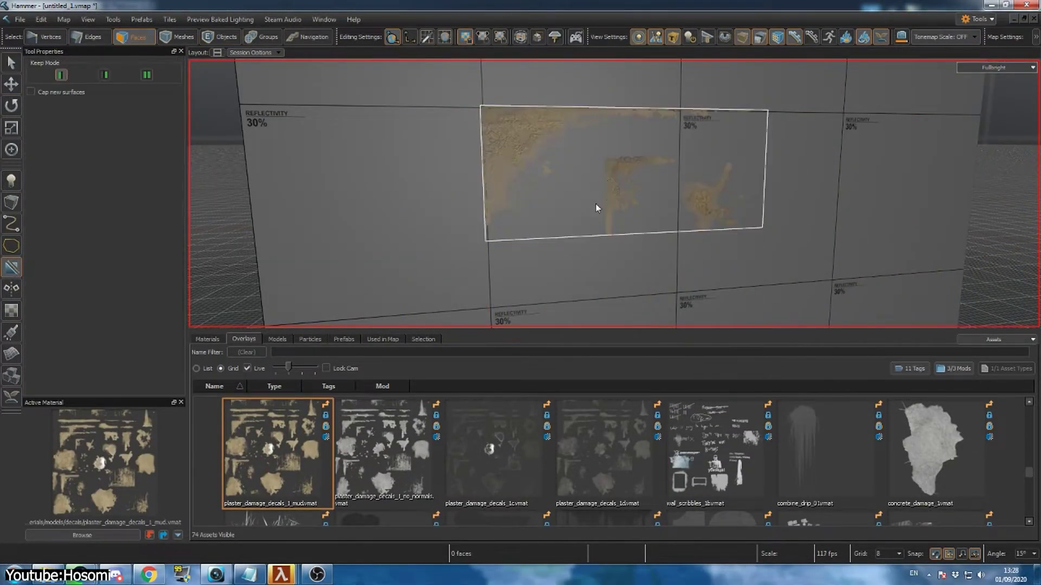
{"action": "left_click", "coordinate": [592, 145]}
{"action": "left_click", "coordinate": [652, 203]}
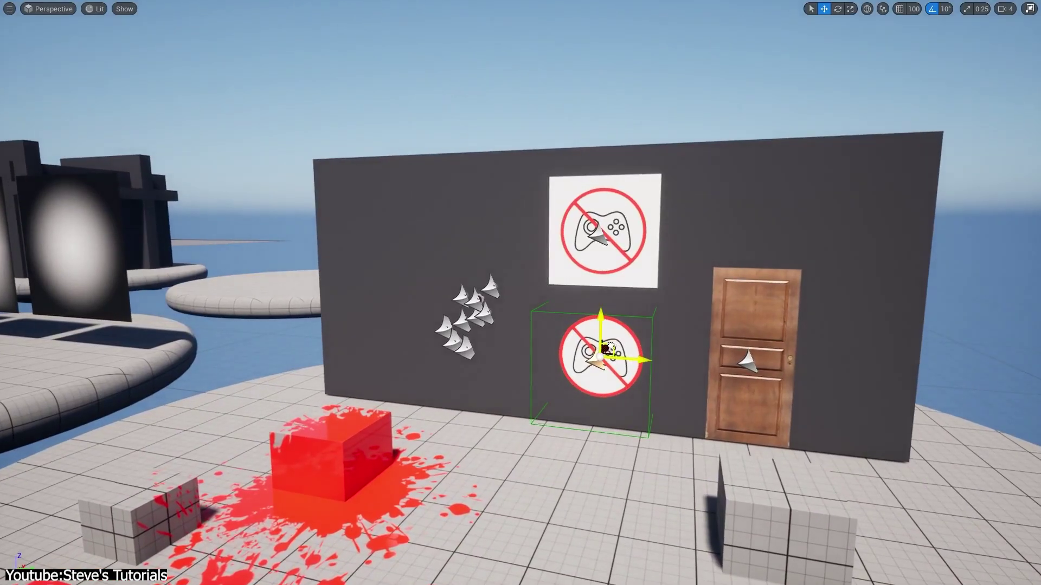
Fly the camera in close to the bullet-hole decals on the wall
{"action": "scroll", "coordinate": [529, 304], "scroll_direction": "up", "scroll_amount": 5}
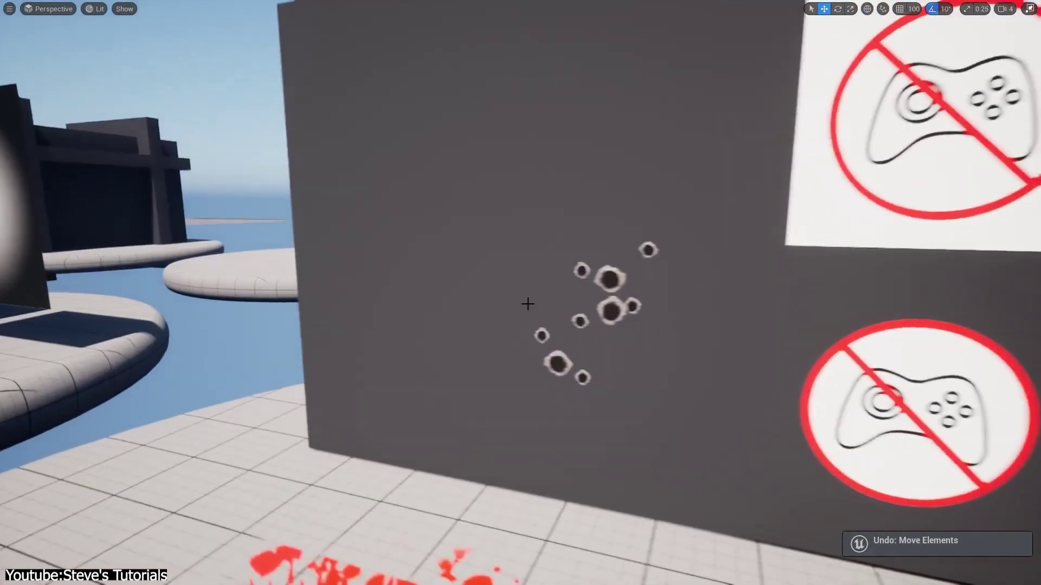
{"action": "key", "text": "g"}
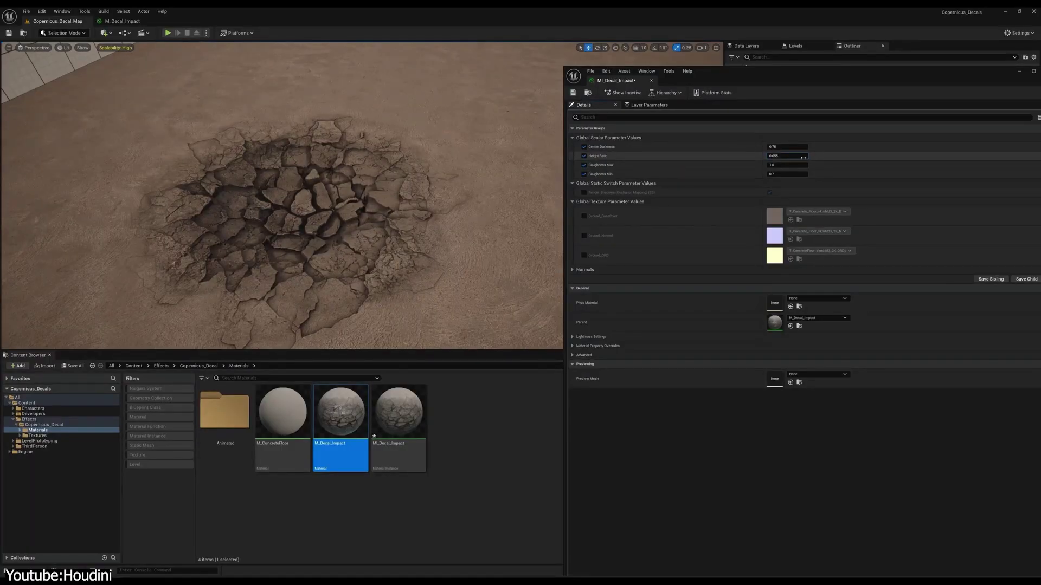
Set Height Ratio to 0.1, then 0.055, and the anim value to 0.9776
{"action": "type", "text": "0.1"}
{"action": "key", "text": "Return"}
{"action": "type", "text": "0.055"}
{"action": "key", "text": "Return"}
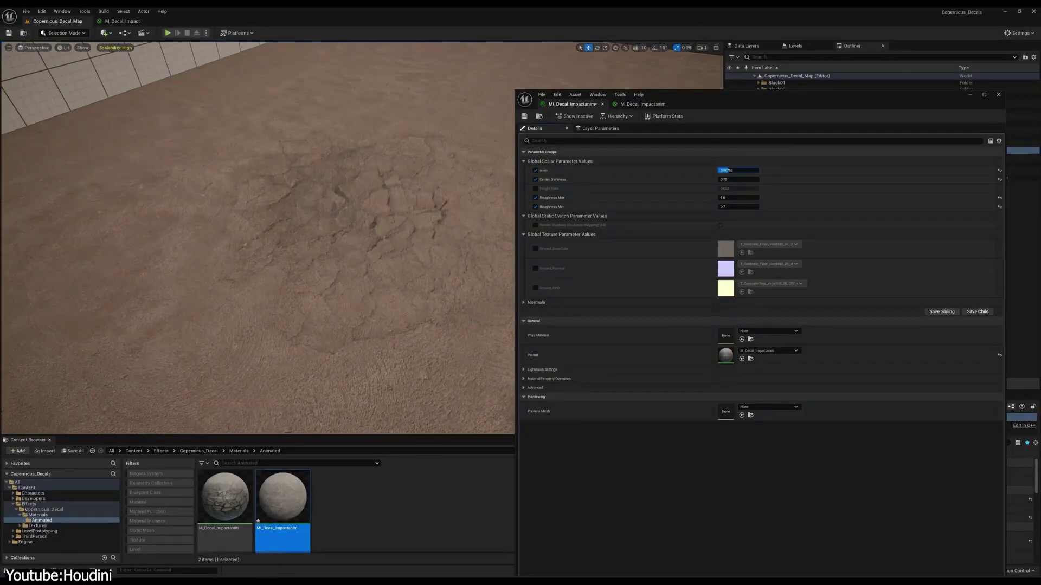
{"action": "type", "text": "0.97761"}
{"action": "key", "text": "Return"}
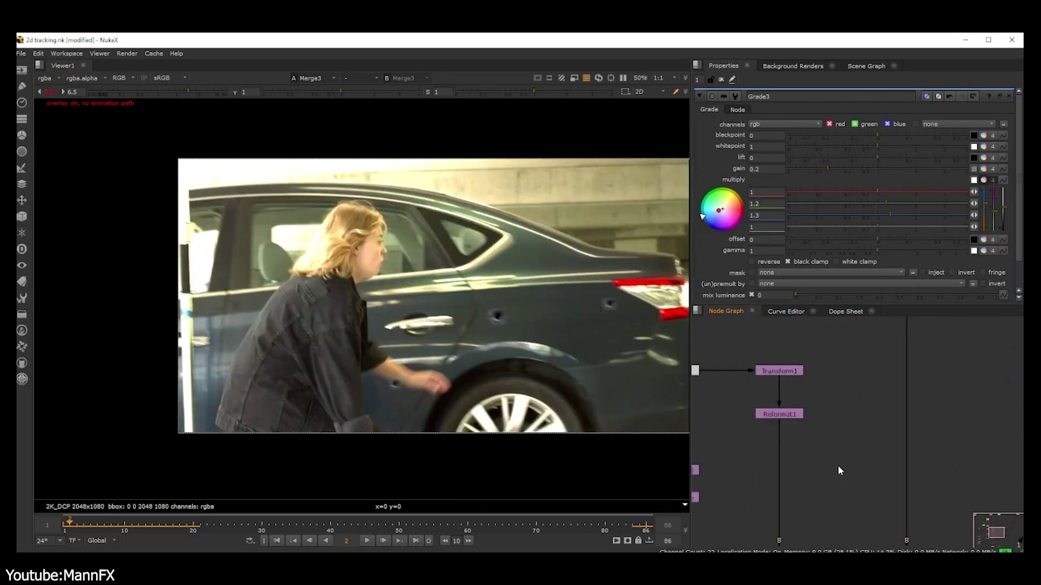
Add then delete a Transform node under Reformat1, zoom the viewer, and scrub to frame 9
{"action": "key", "text": "t"}
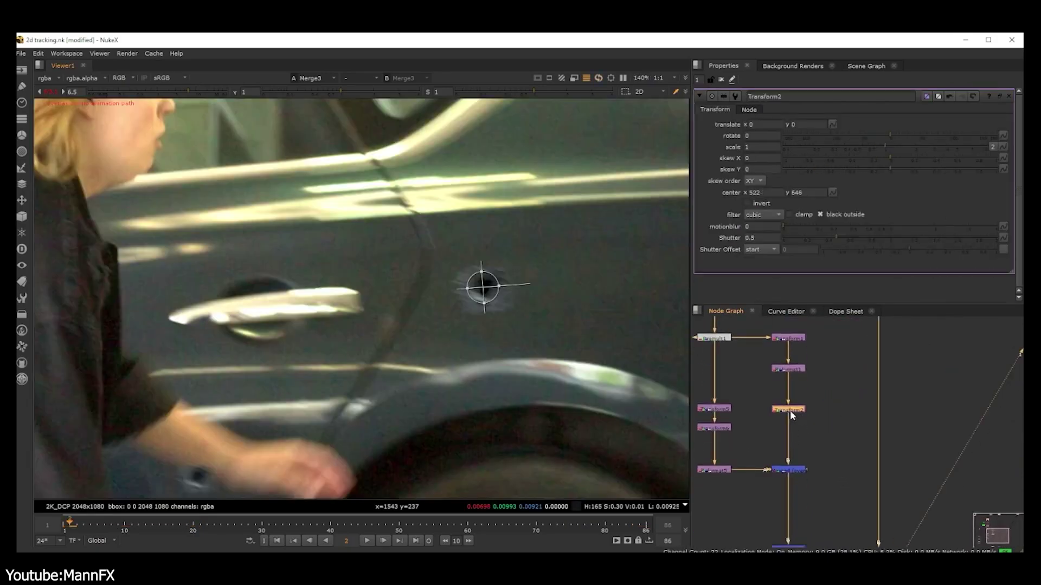
{"action": "key", "text": "Delete"}
{"action": "scroll", "coordinate": [512, 337], "scroll_direction": "down", "scroll_amount": 6}
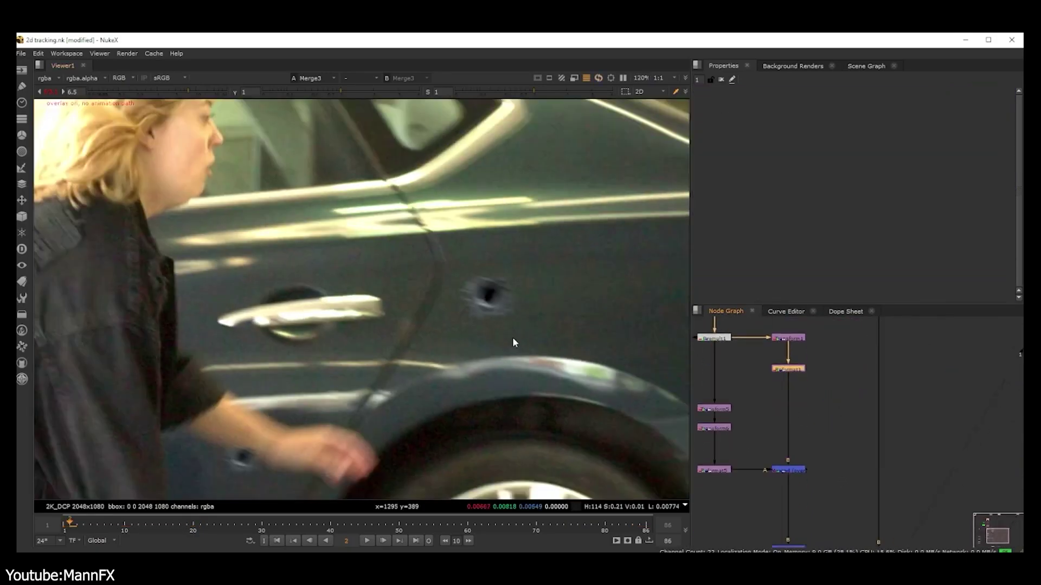
{"action": "left_click_drag", "start_coordinate": [77, 524], "coordinate": [161, 529]}
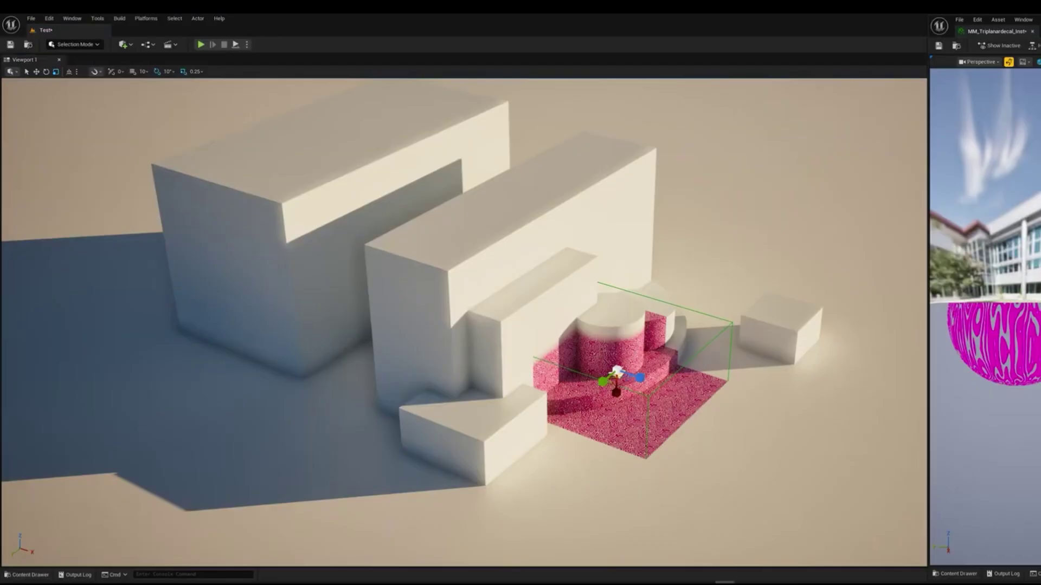
Drag the scale gizmo to enlarge the pink triplanar decal over the ground around the steps
{"action": "left_click_drag", "start_coordinate": [618, 373], "coordinate": [642, 377]}
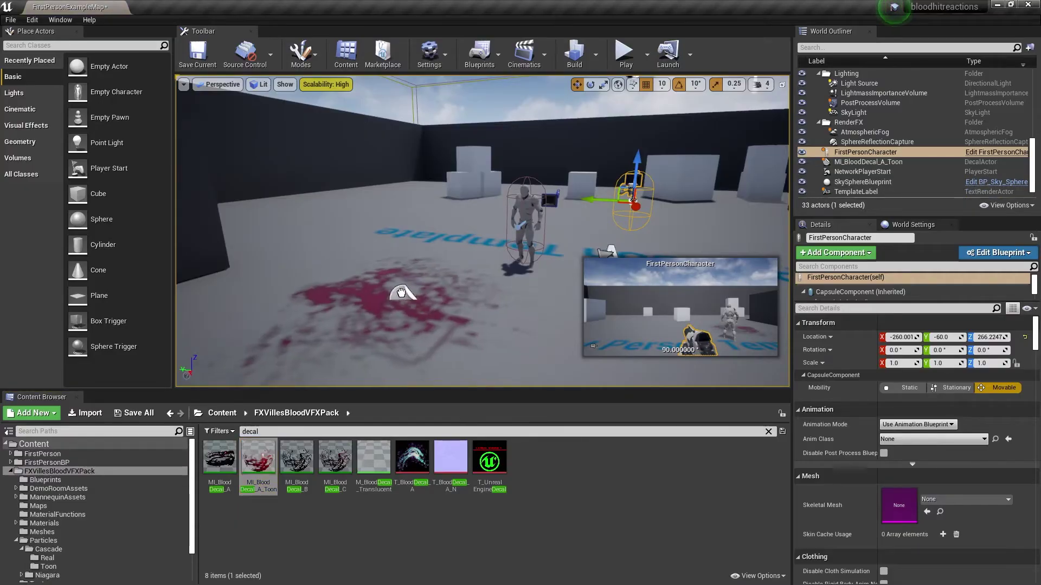
Select the toon blood decal, then fire six pistol shots into the wall
{"action": "left_click", "coordinate": [401, 292]}
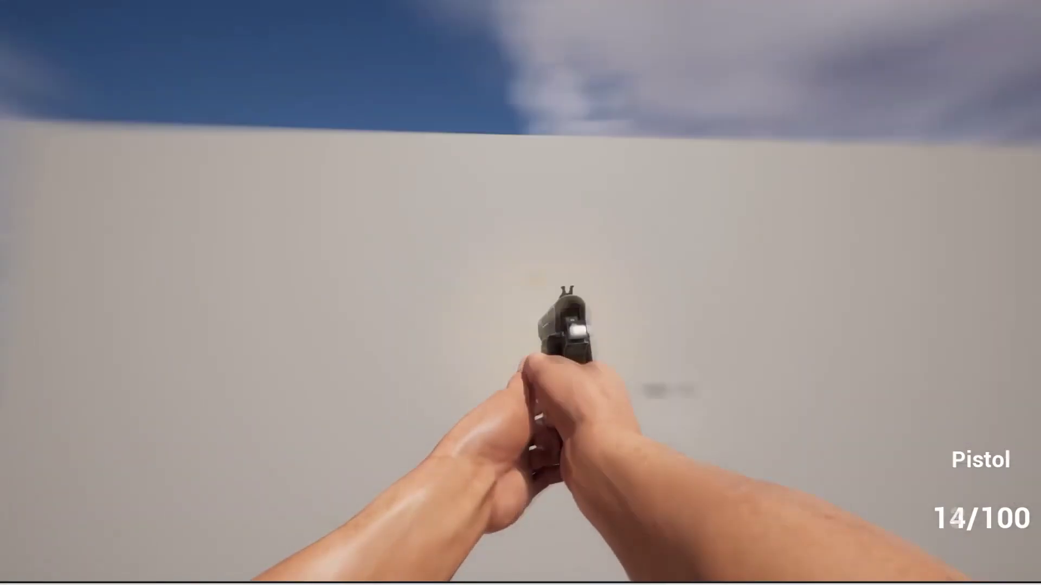
{"action": "left_click", "coordinate": [520, 293]}
{"action": "left_click", "coordinate": [520, 293]}
{"action": "left_click", "coordinate": [520, 292]}
{"action": "left_click", "coordinate": [520, 292]}
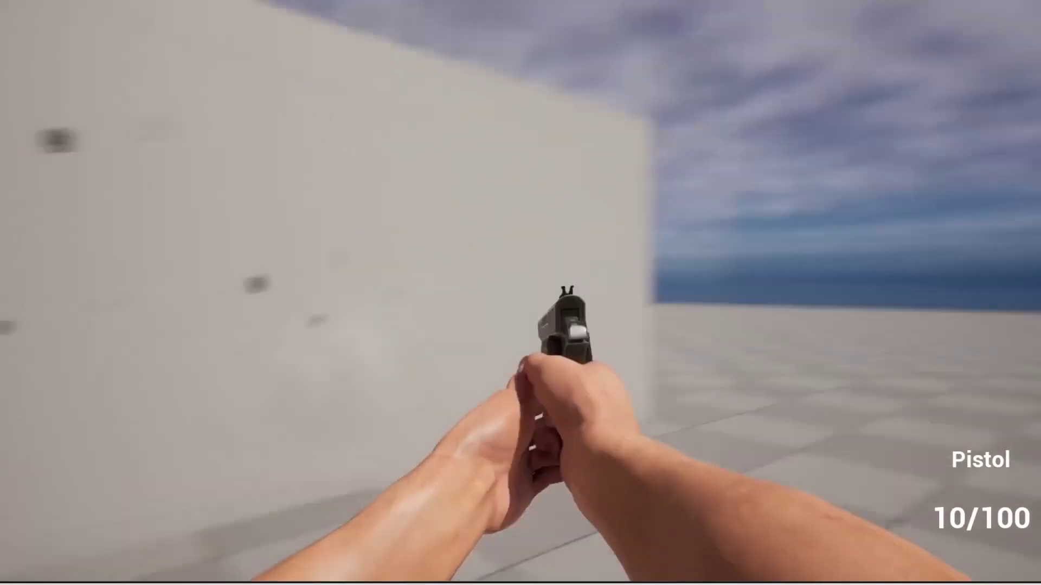
{"action": "left_click", "coordinate": [520, 292]}
{"action": "left_click", "coordinate": [520, 292]}
{"action": "left_click", "coordinate": [520, 292]}
{"action": "left_click", "coordinate": [521, 292]}
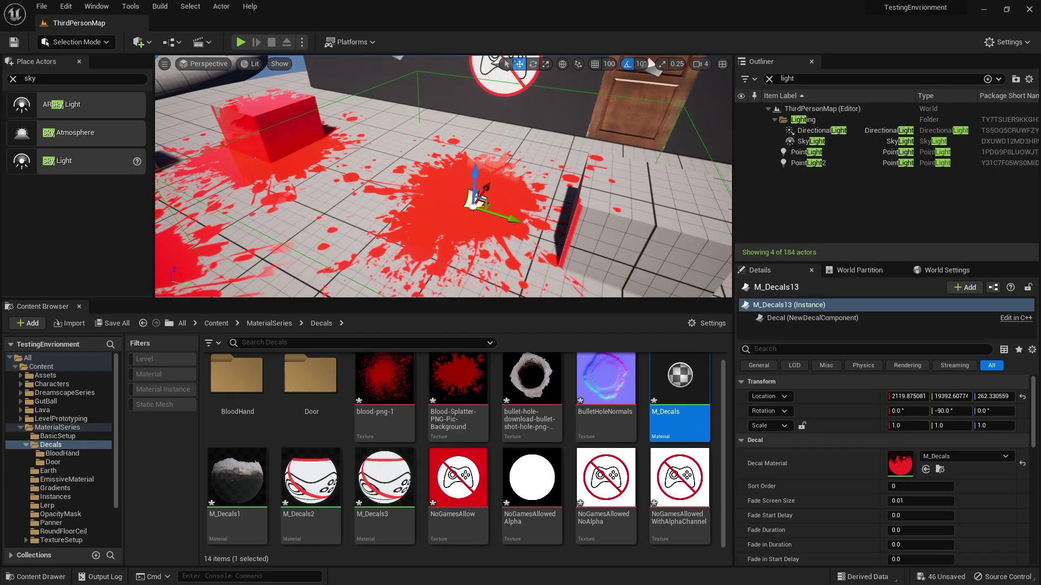
Focus the viewport on the M_Decals13 blood-splatter decal spread across the floor
{"action": "key", "text": "f"}
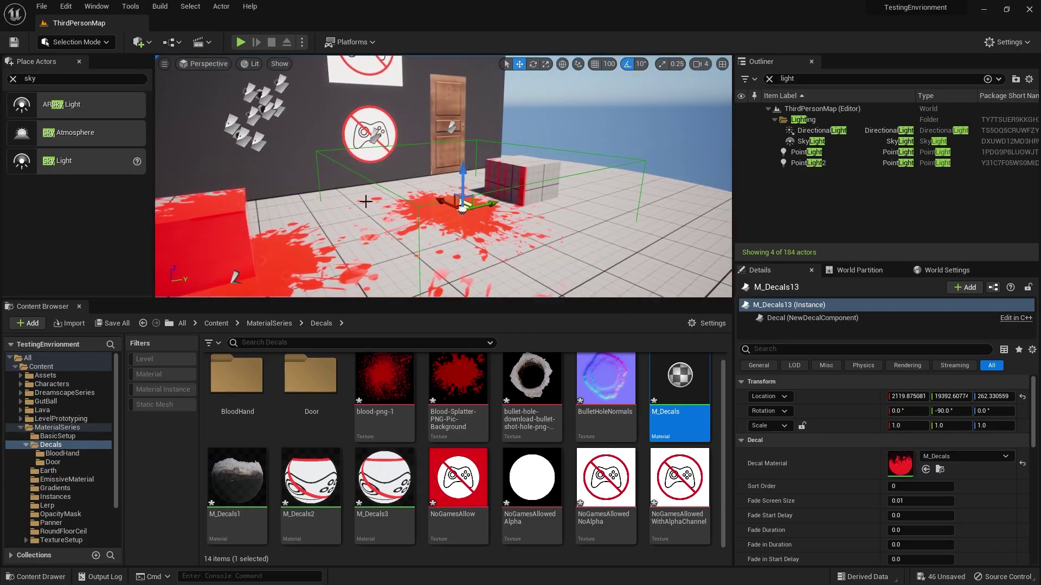